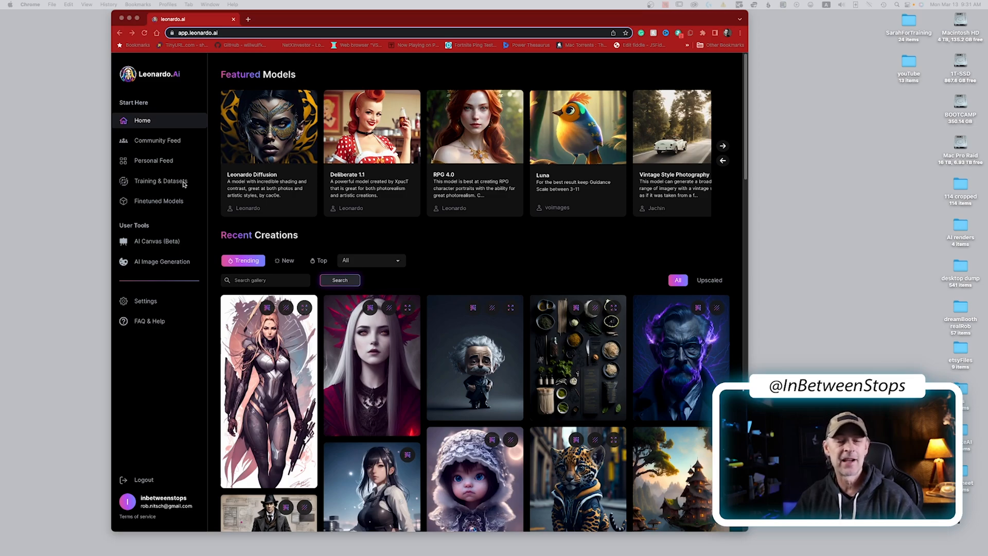
Create a training dataset named "SarahXRS" described as "first dataset test" and upload the selected images from the SarahForTraining folder.
click(184, 184)
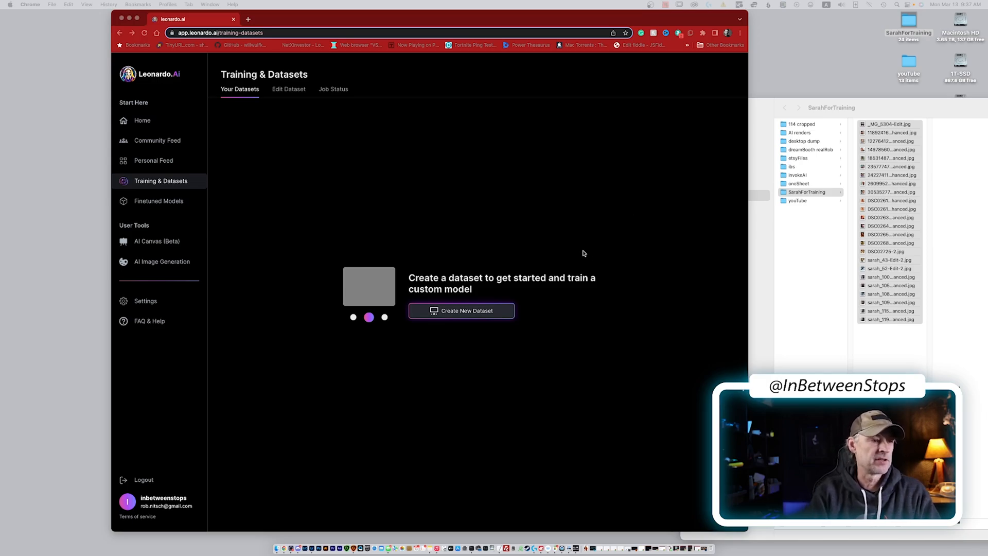
click(476, 312)
click(422, 128)
text(Sarah)
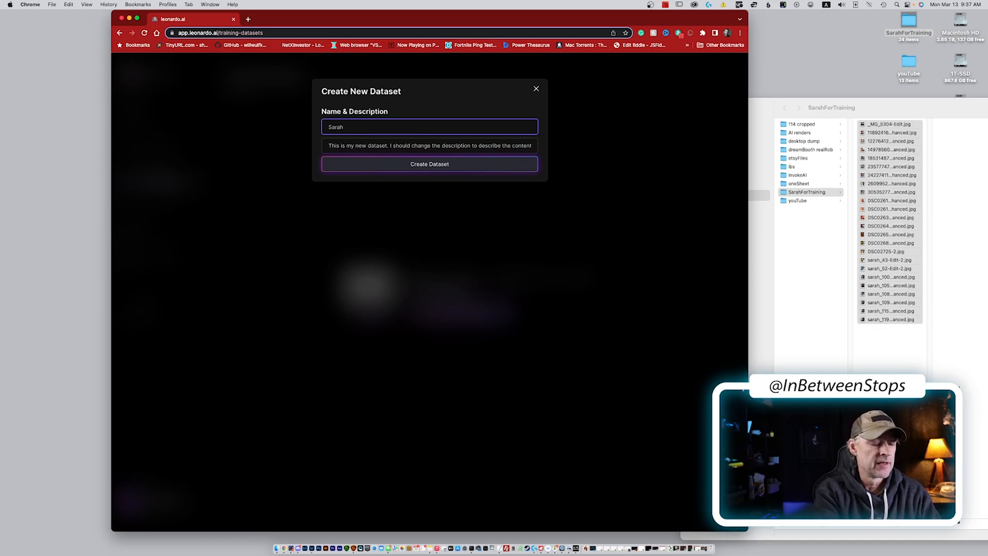
text(XRS)
click(408, 146)
text(first data)
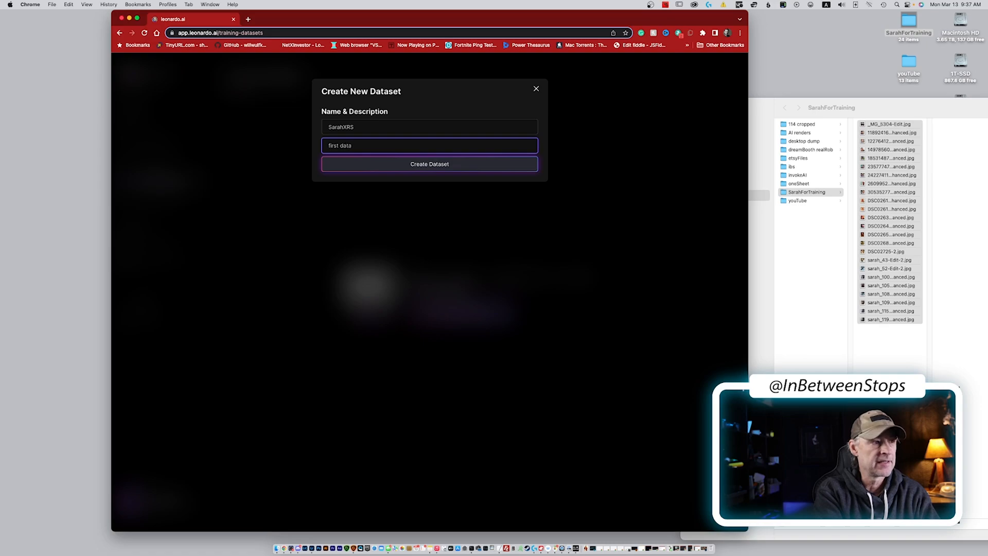
text(se)
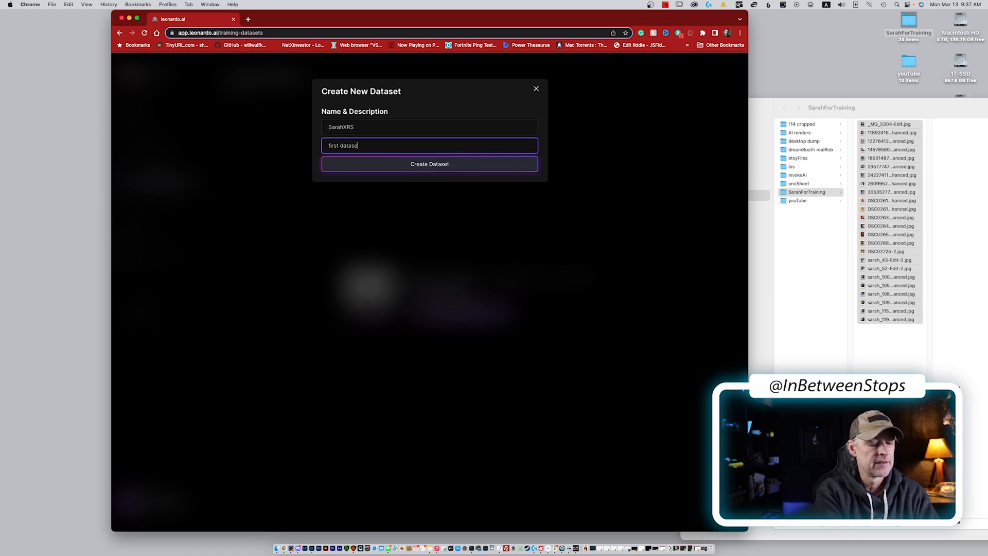
text(t test)
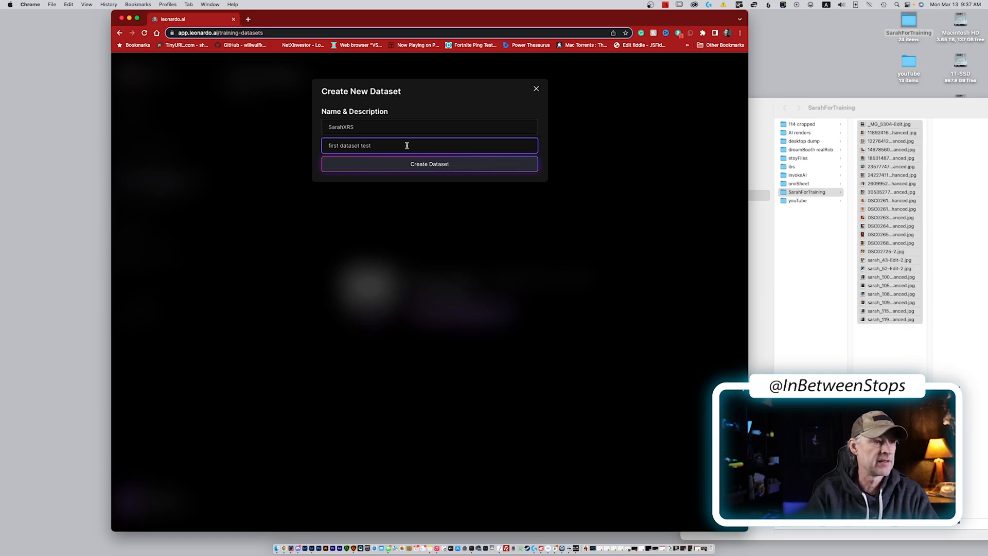
click(433, 166)
drag(878, 175, 529, 209)
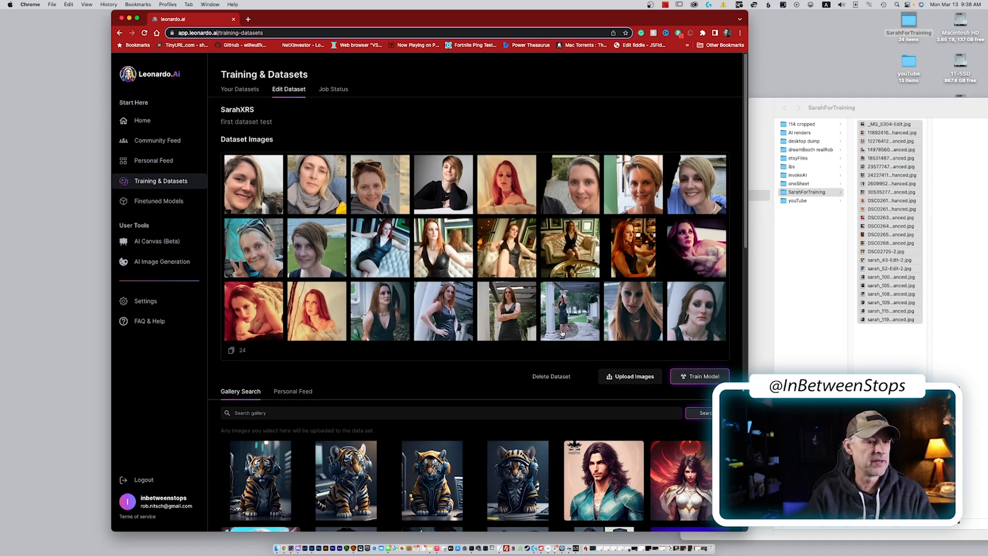
Set up model training for the dataset with the model description "comparison for dreambooth".
click(695, 376)
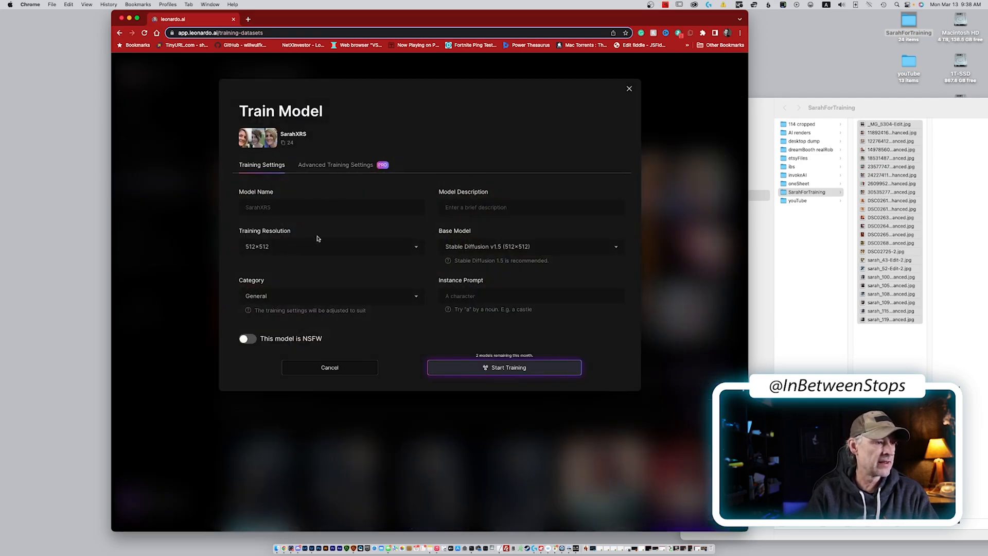
click(493, 206)
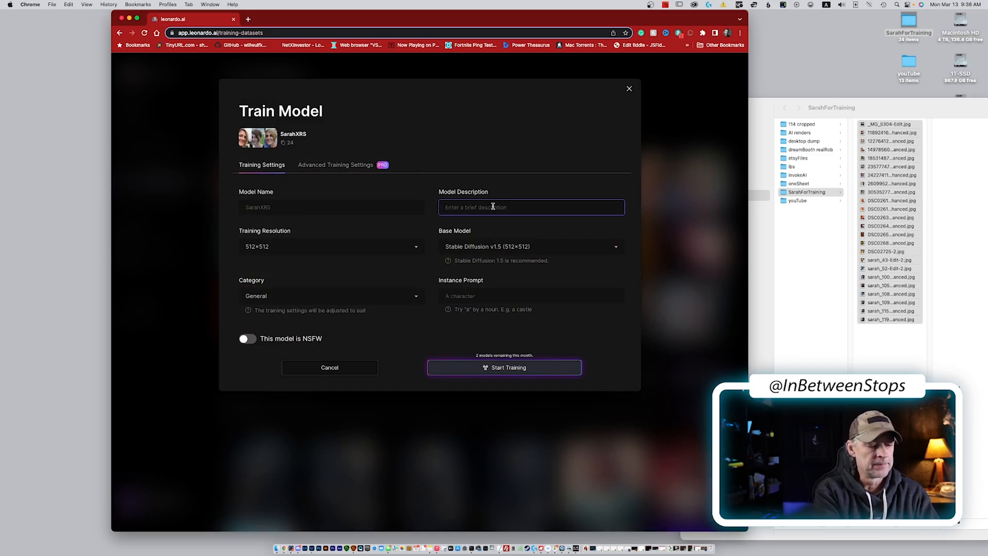
text(com)
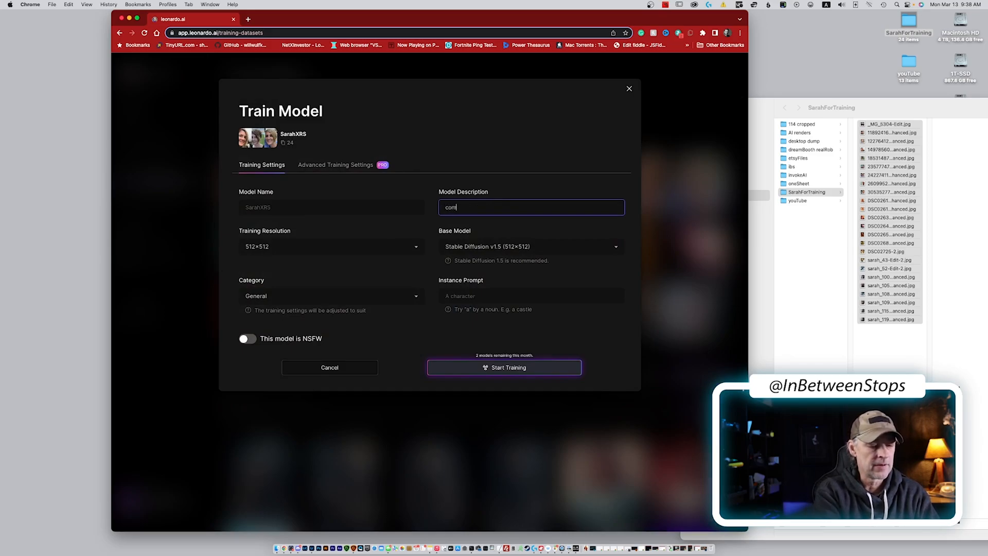
text(parison f)
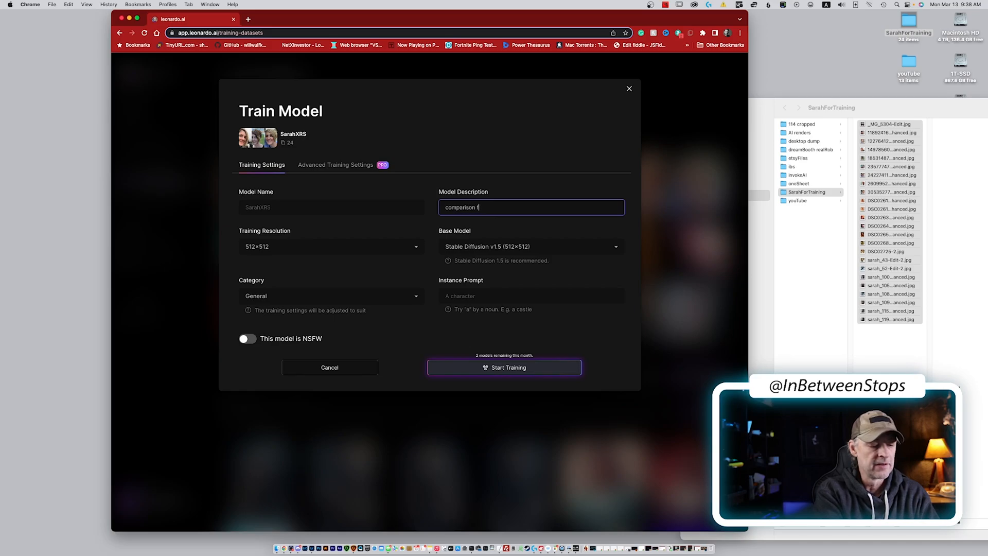
text(or dreambooth)
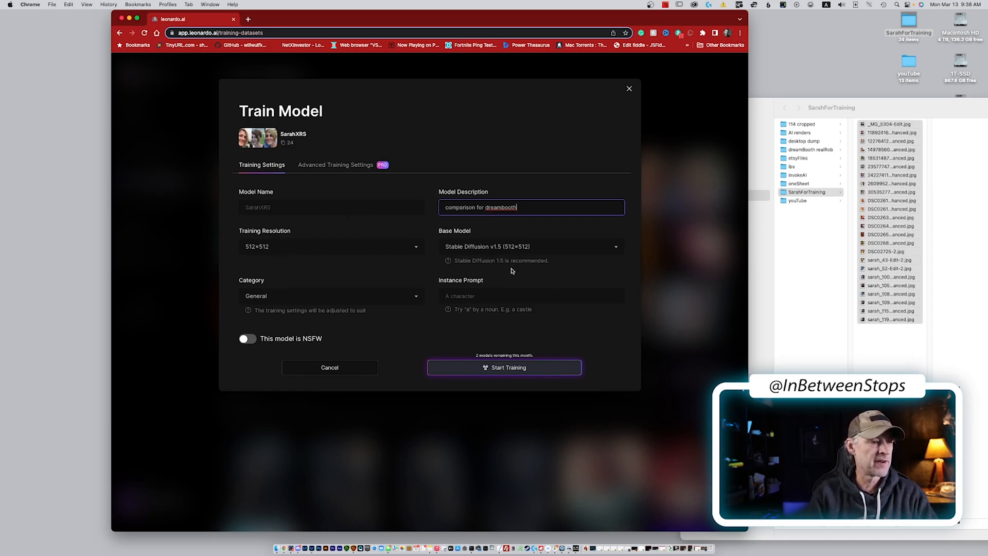
Set the model's category to Characters and its instance prompt to "a character", and start the training.
click(331, 302)
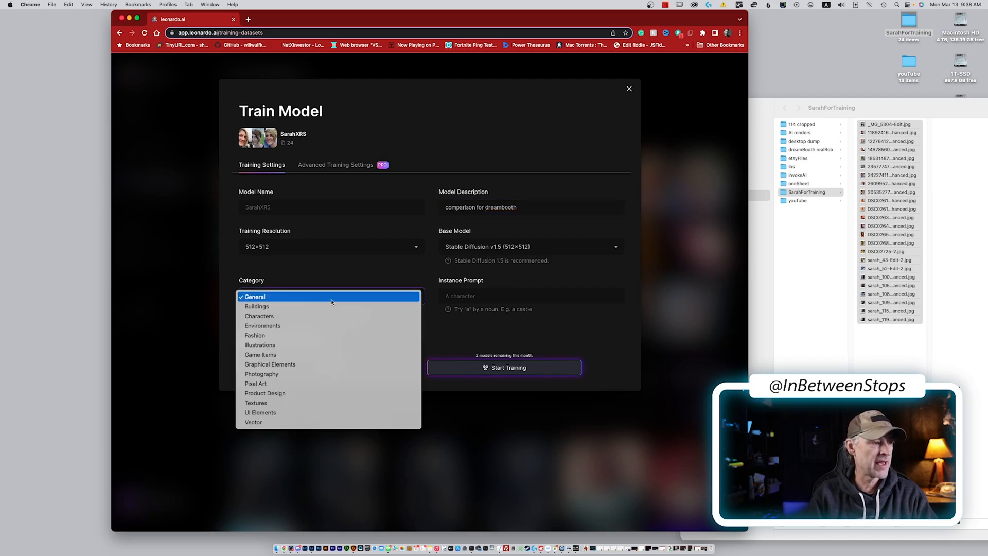
click(335, 316)
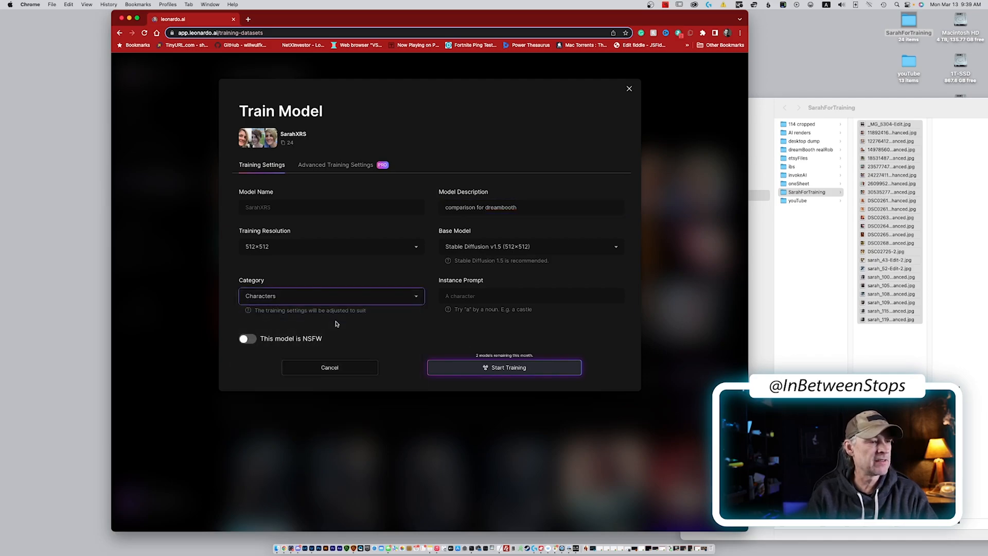
click(484, 296)
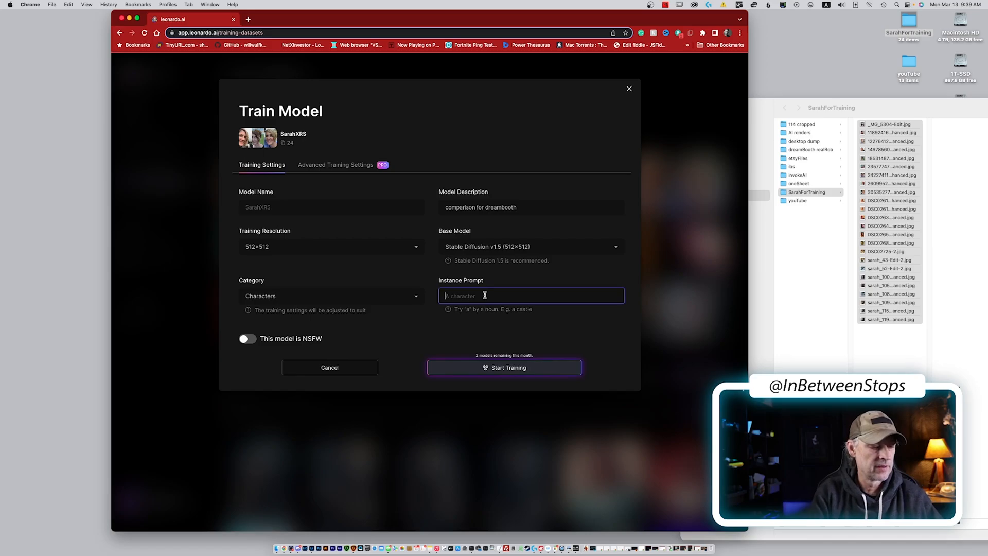
text(a)
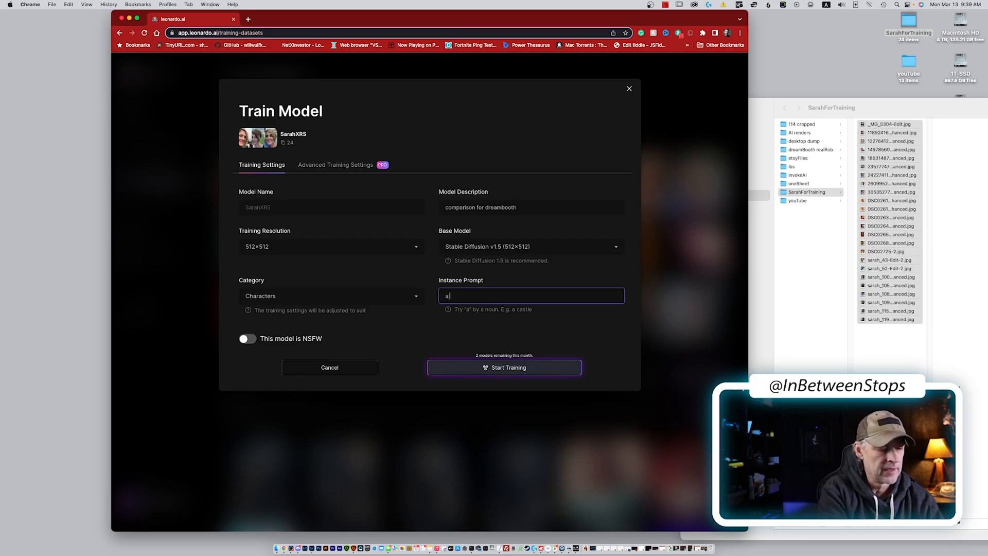
text( character)
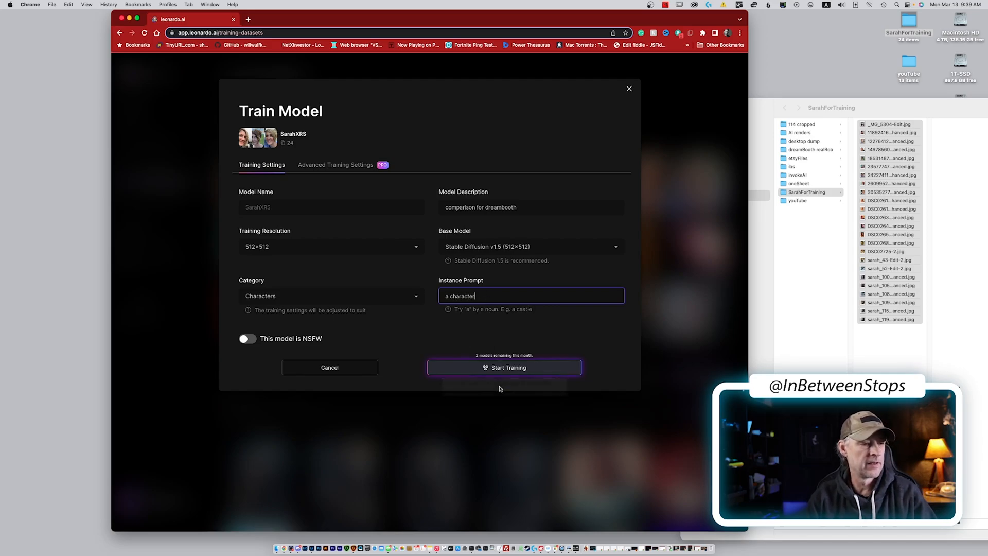
click(498, 368)
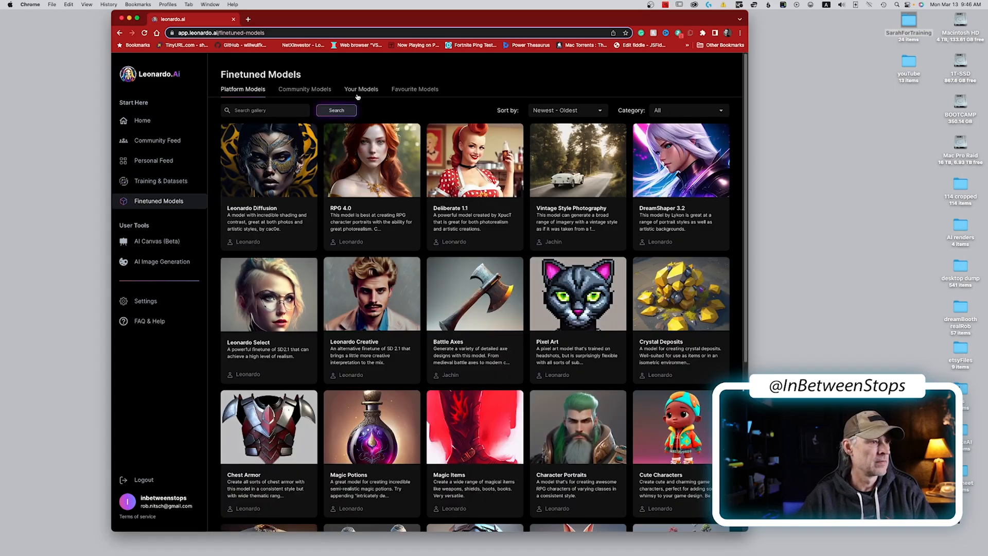
View the SarahXRS model among your own finetuned models and start image generation with it.
click(355, 90)
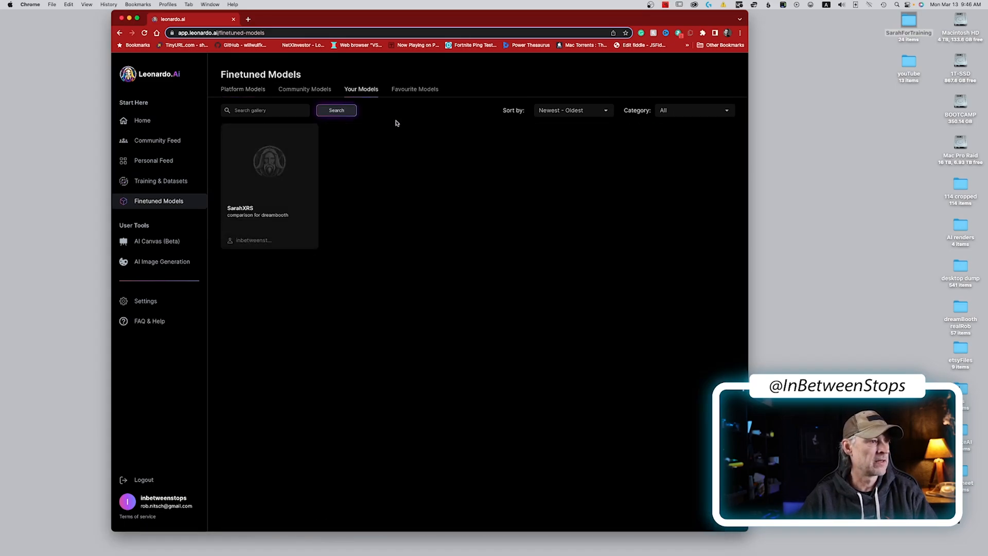
mouse_move(279, 186)
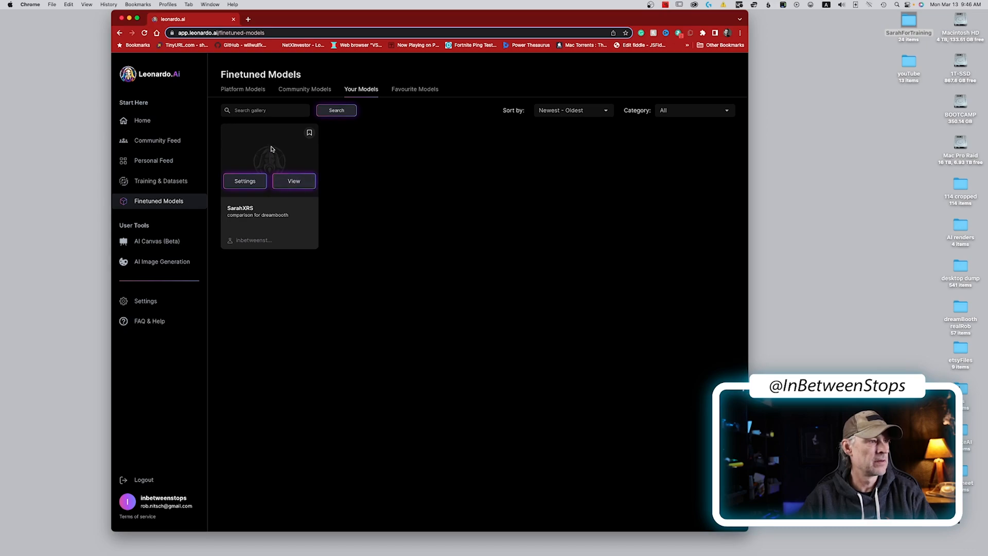
click(295, 183)
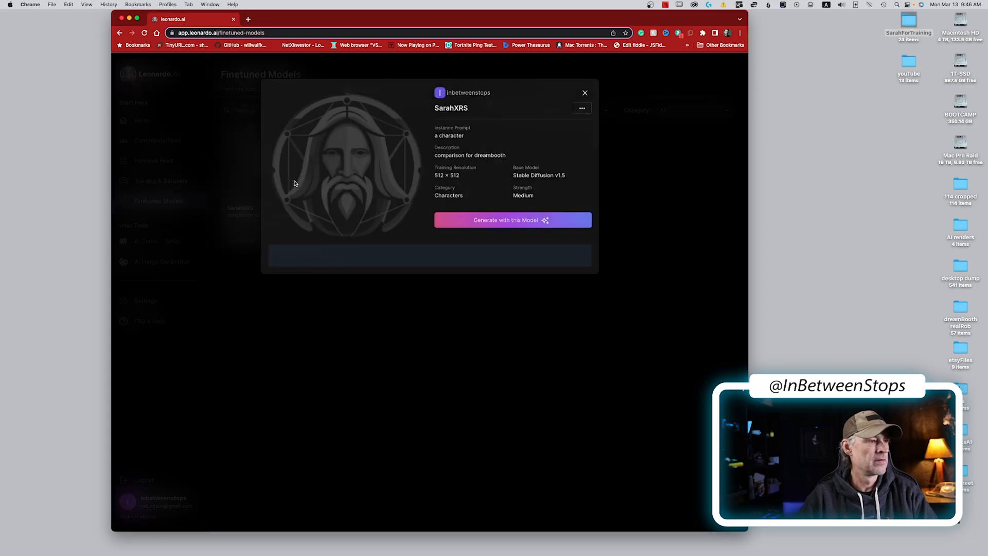
click(495, 221)
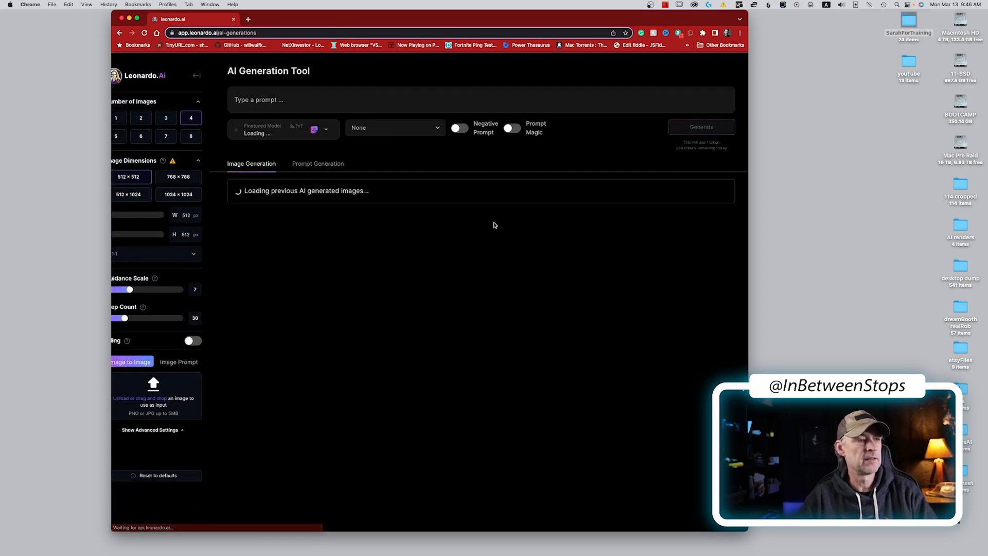
Paste the copied prompt for a color photograph of a long-haired woman, an illustration "in the style of norman rockwell".
click(446, 101)
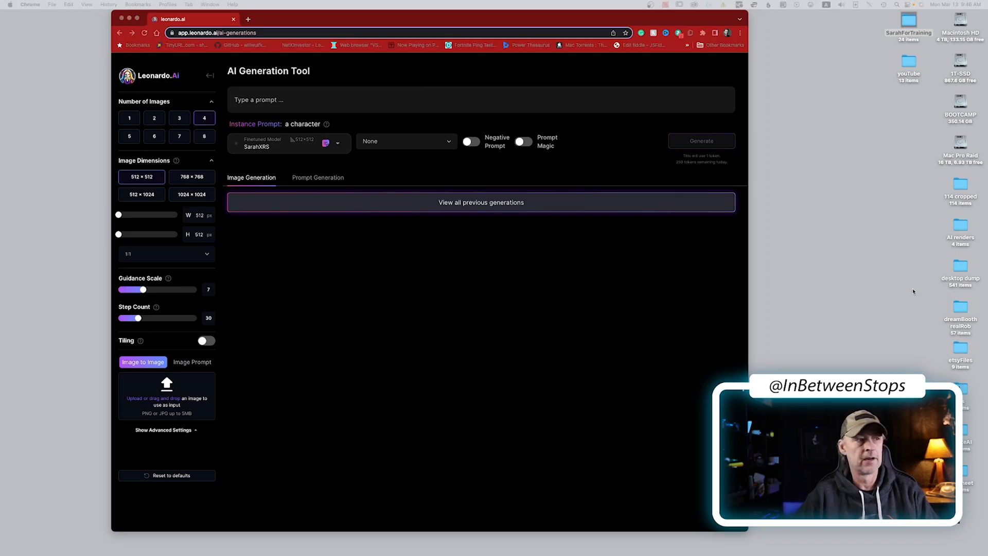
click(360, 103)
key(super+v)
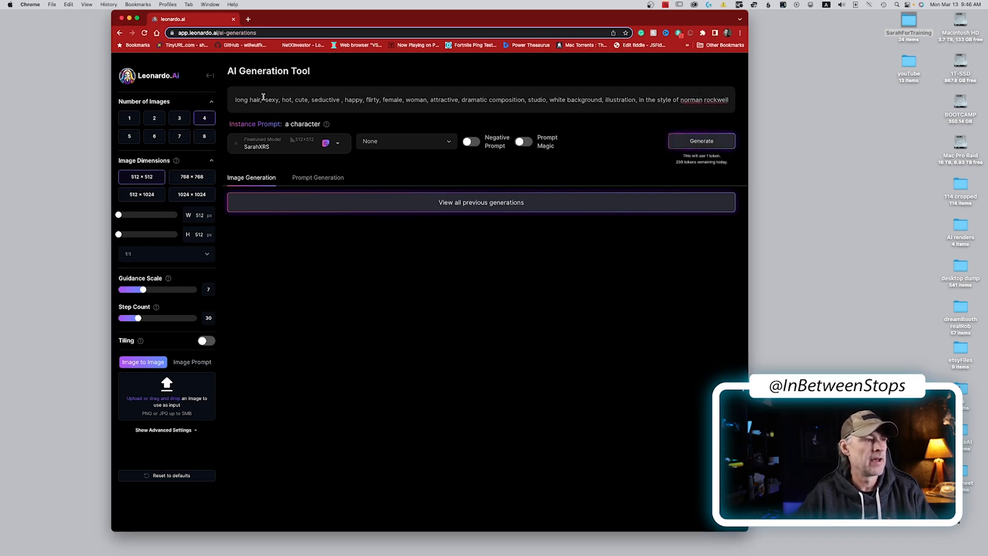
Replace the subject's name in the prompt with "acharacter", change the hair wording to "big hair", and generate the images.
drag(239, 103, 214, 99)
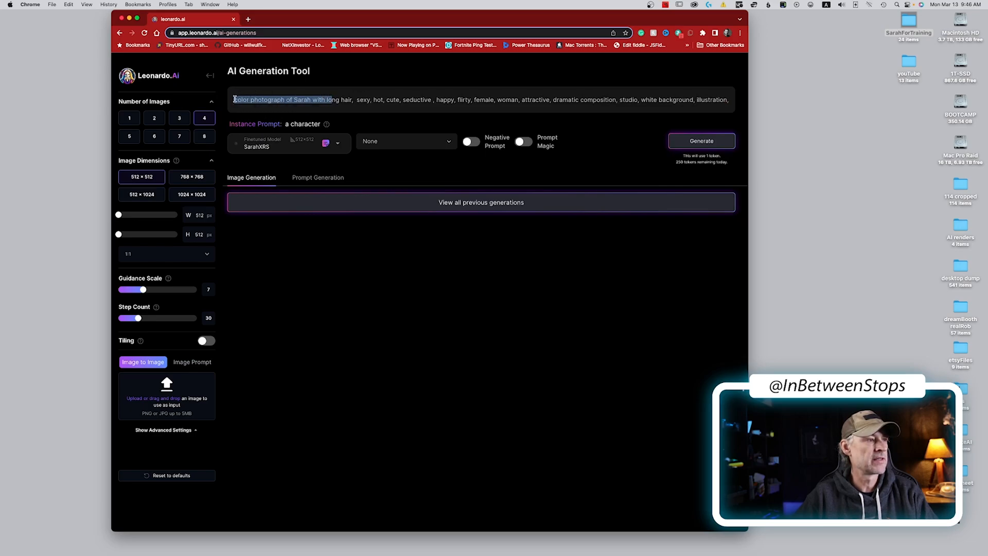
click(236, 99)
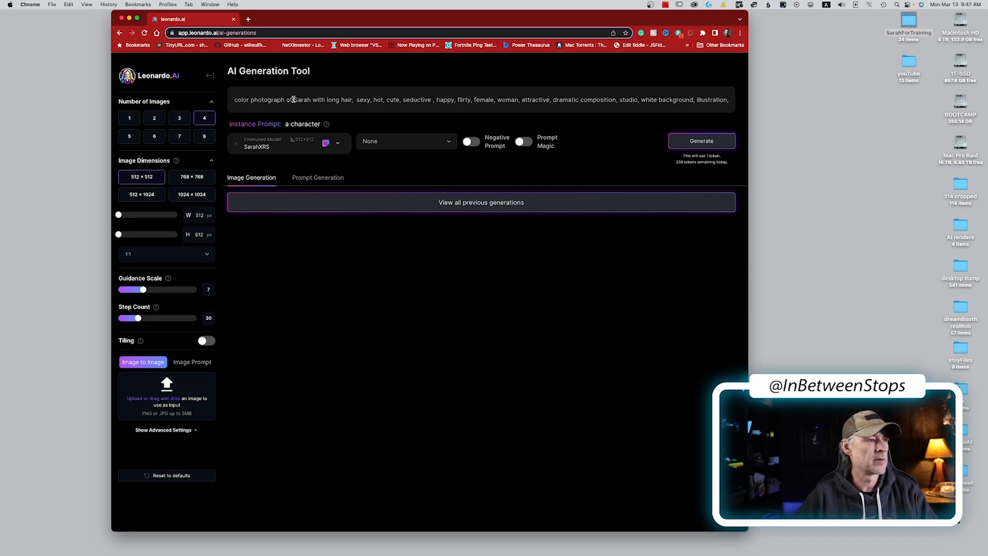
mouse_move(295, 100)
mouse_down()
mouse_move(320, 99)
mouse_move(311, 100)
mouse_up()
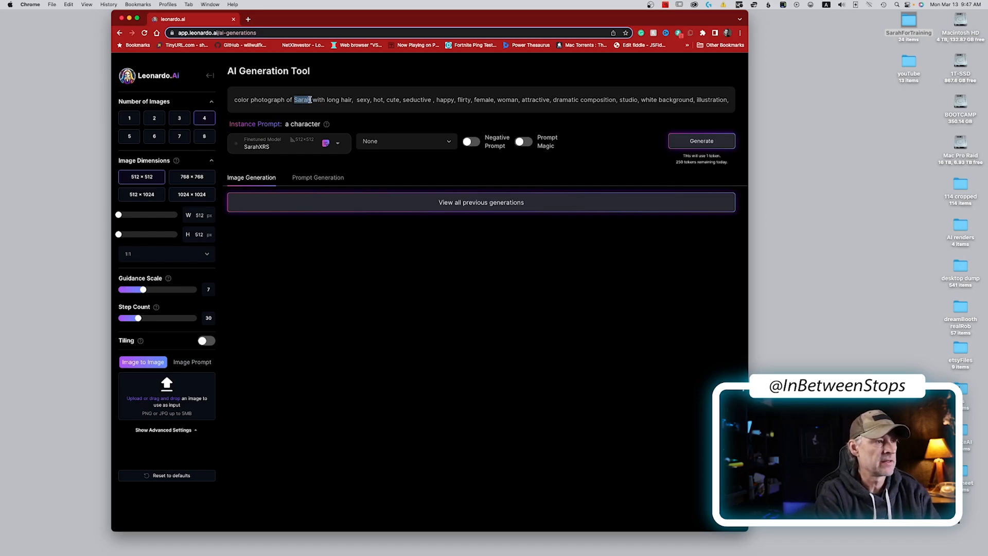
text(acharacter)
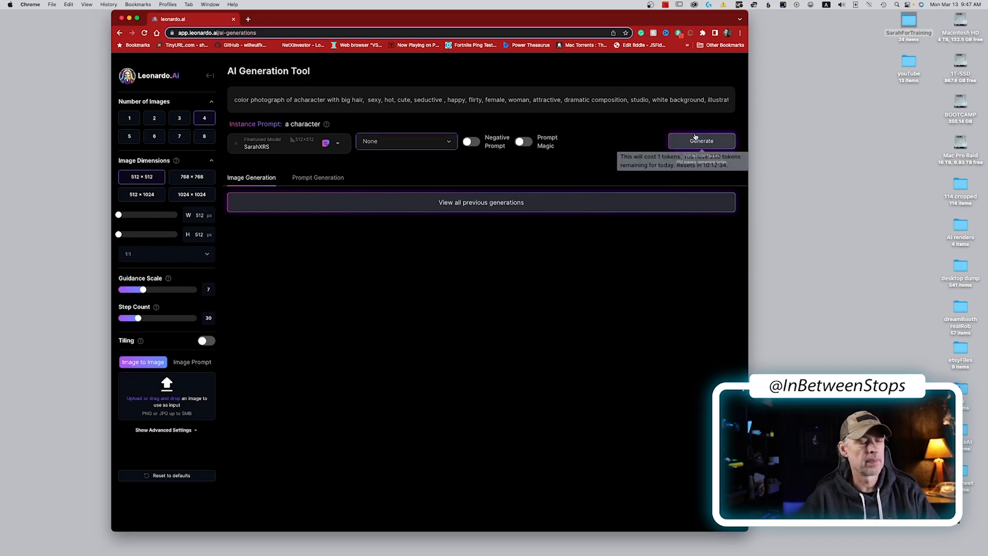
click(694, 139)
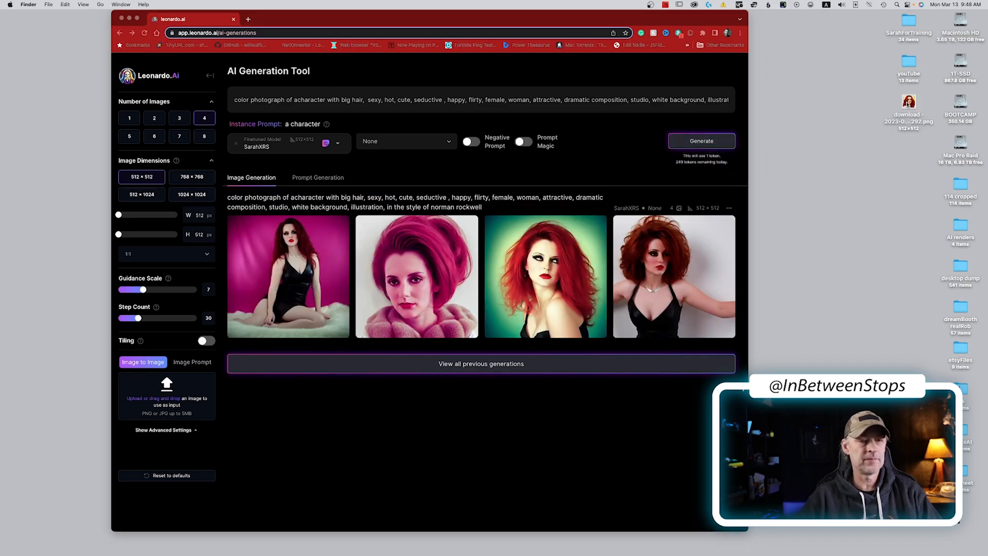
Preview the downloaded PNG from the desktop beside the browser and compare it with the generated images.
click(908, 103)
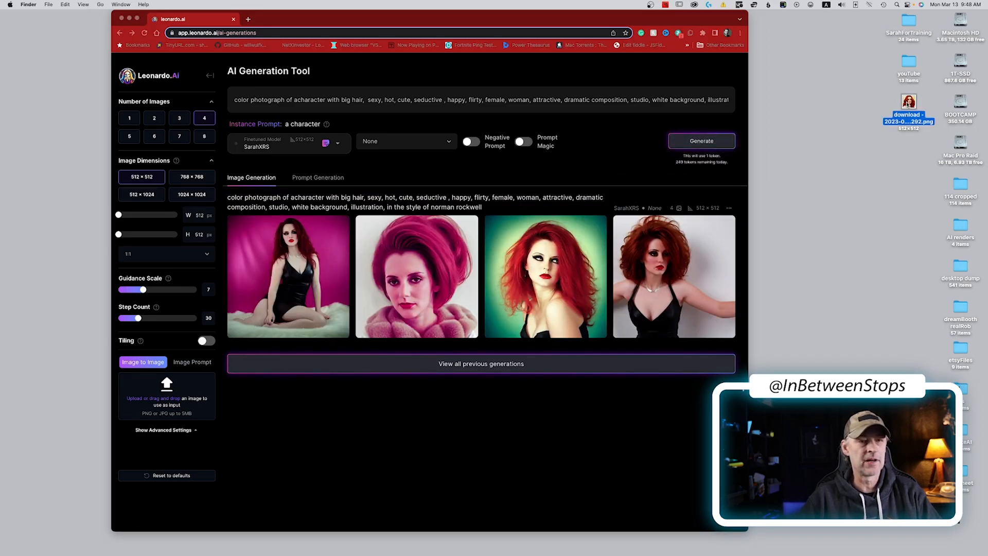
key(space)
drag(486, 181, 854, 111)
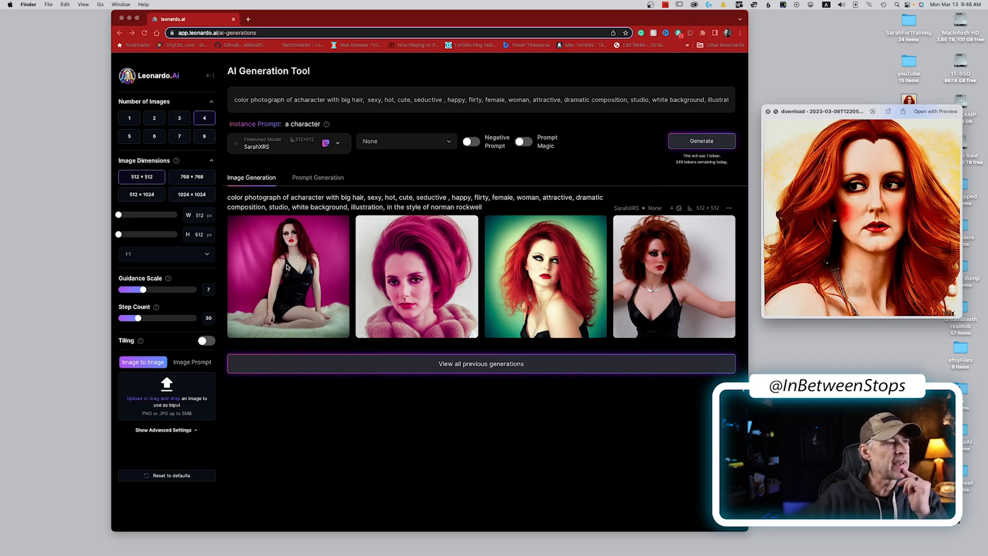
click(316, 178)
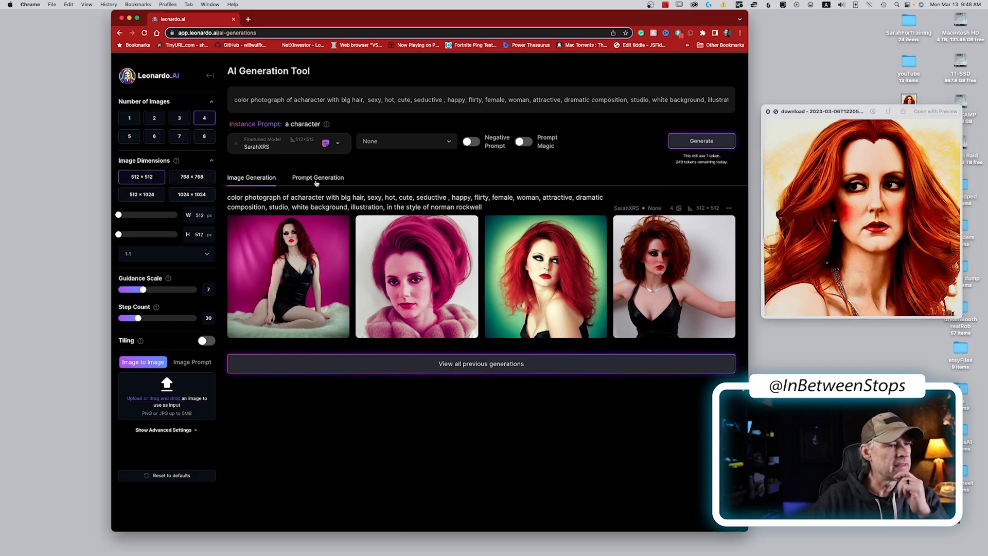
mouse_move(446, 294)
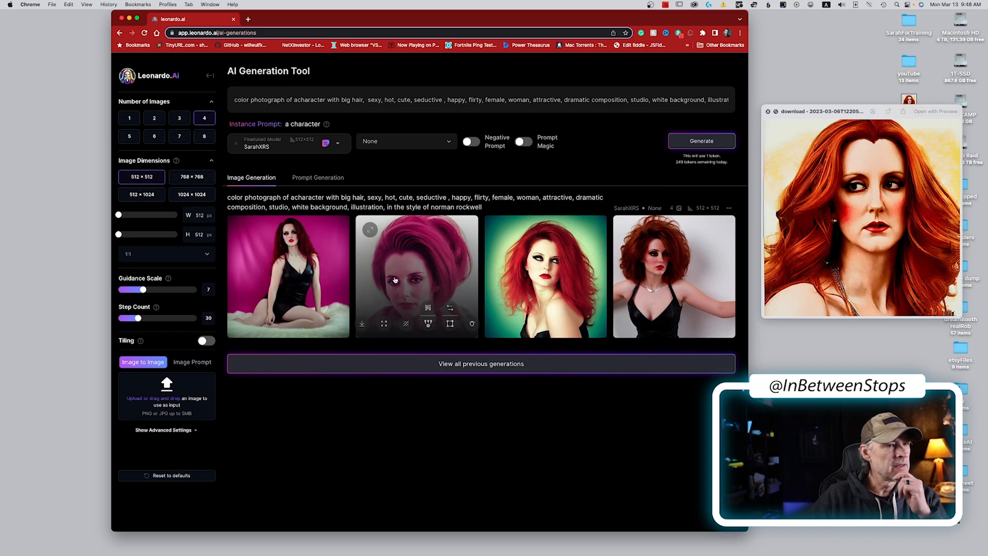
Append "and drew struzan" to the end of the prompt and generate another set of images.
drag(690, 100, 756, 104)
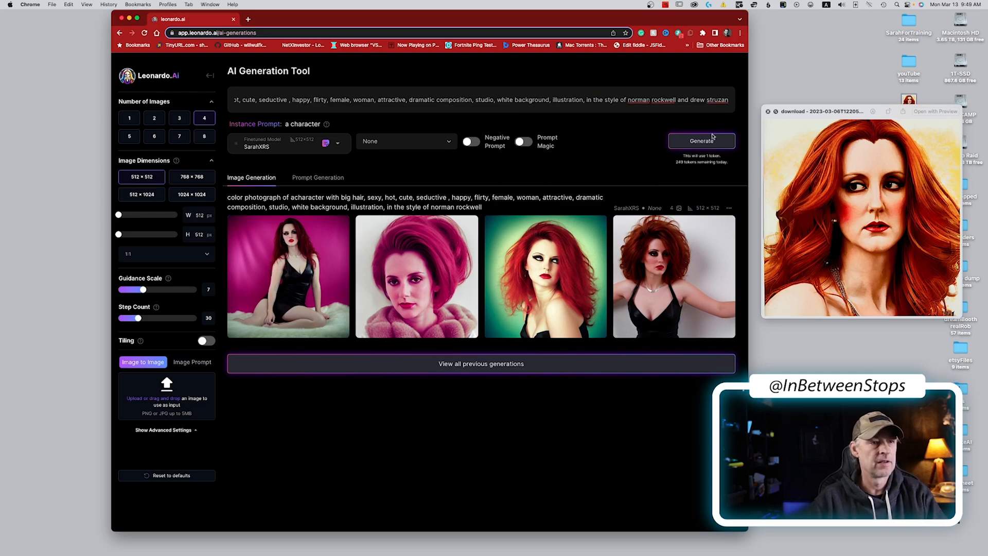
click(707, 142)
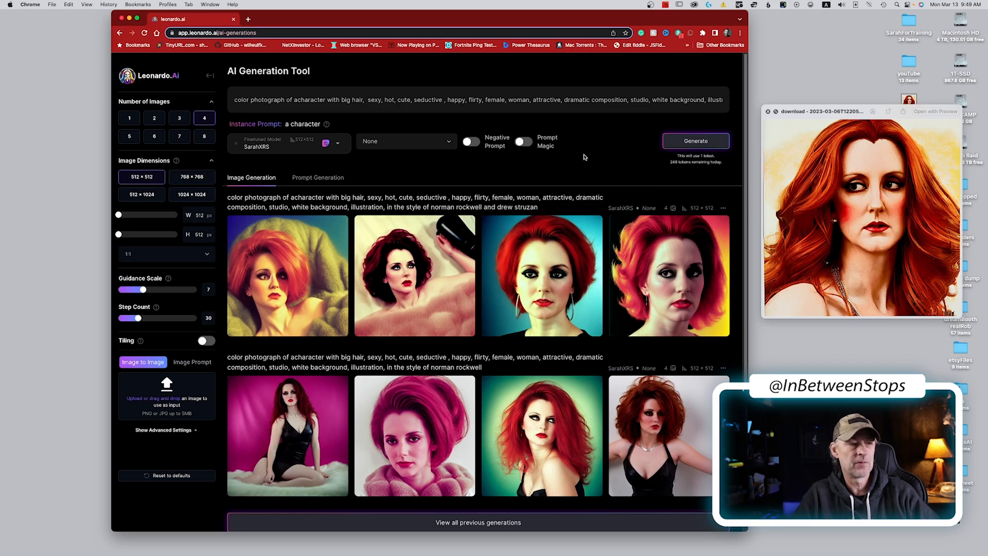
Apply the Leonardo Style preset to the current prompt and generate a set of images.
click(432, 146)
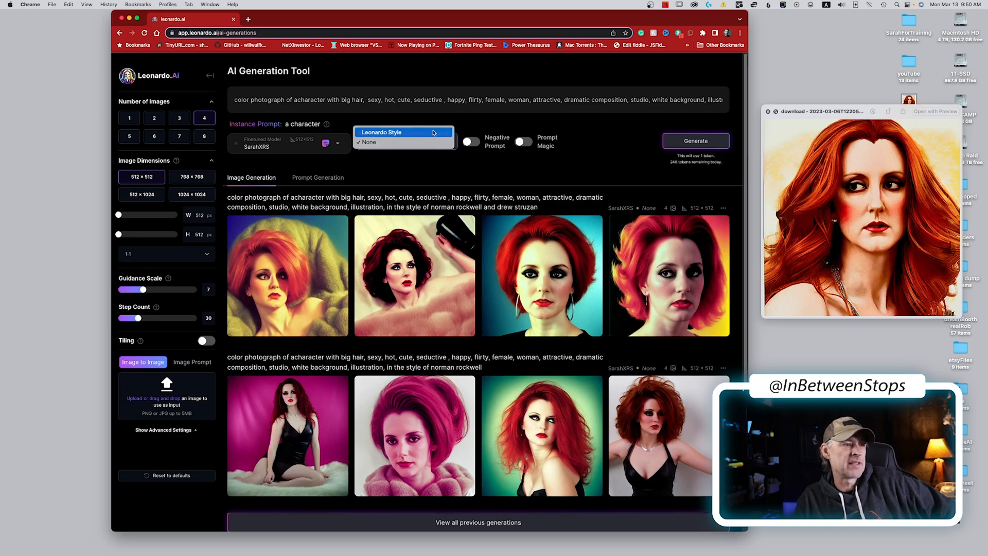
click(433, 133)
click(689, 142)
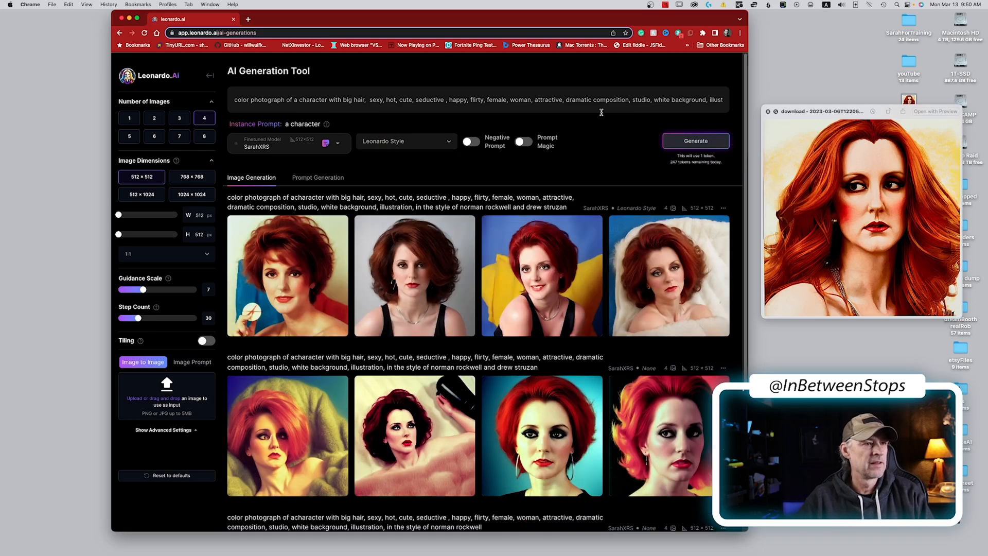
Set the style preset back to None and insert "1980s," after "big hair," in the prompt.
click(435, 144)
click(432, 148)
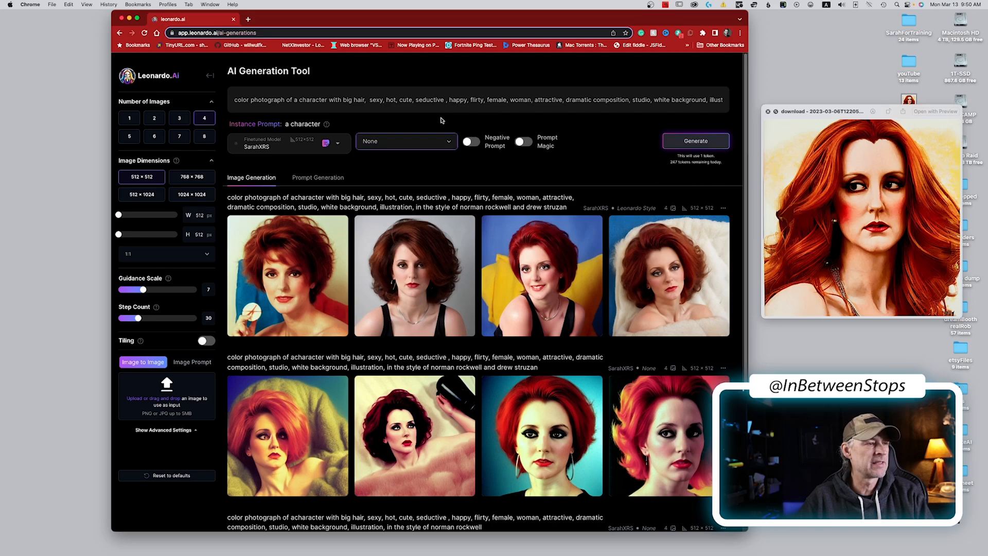
click(366, 99)
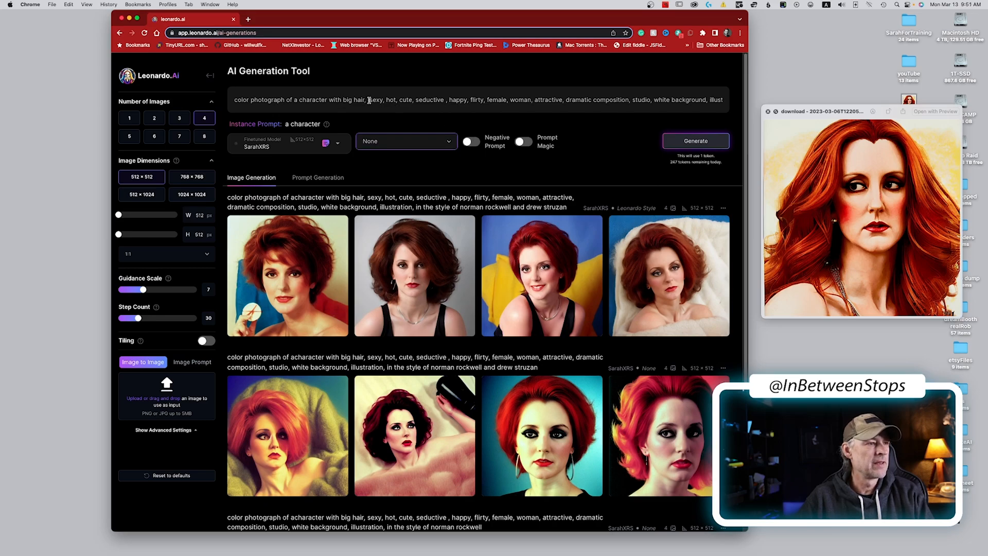
text(1980s)
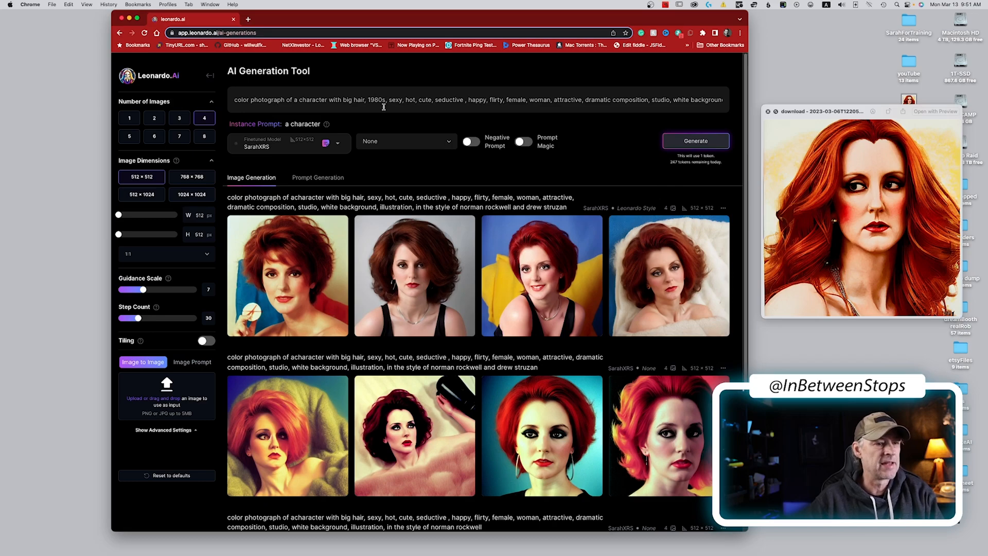
Insert "action movie poster," before "in the style of norman rockwell" in the prompt.
drag(606, 98, 697, 99)
click(582, 99)
text(action m)
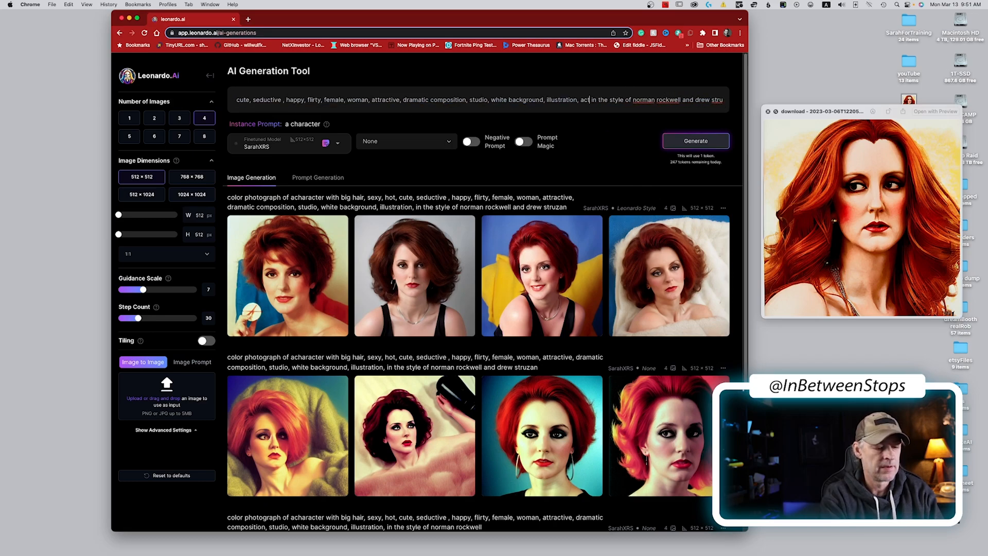
text(ovie poste)
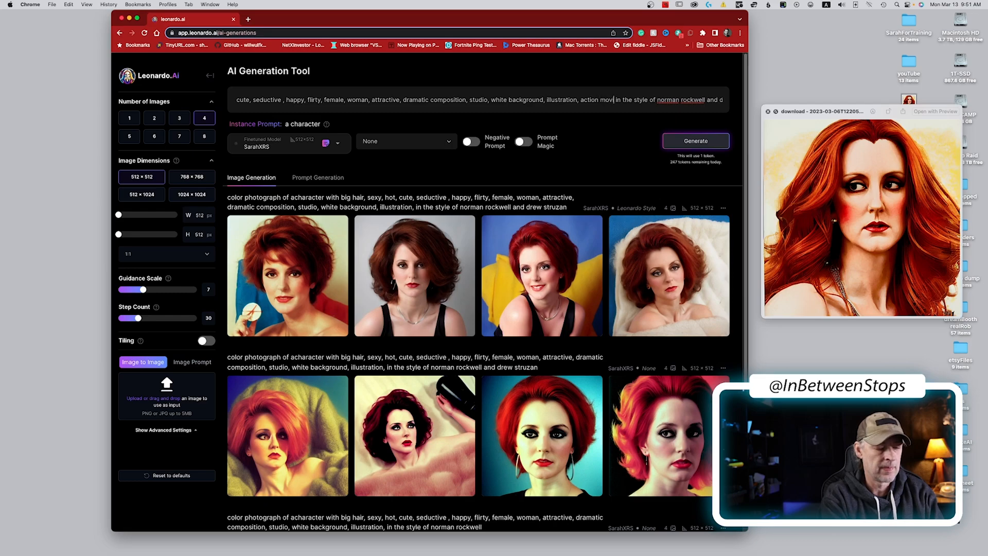
text(r,)
Enable the negative prompt, enter "text" as the content to exclude, and generate the images.
click(471, 141)
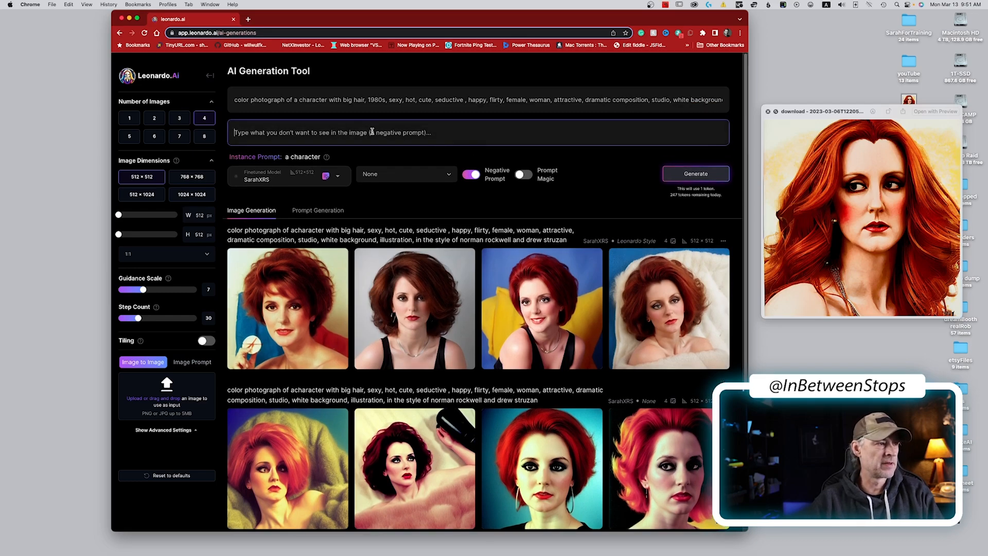
text(t)
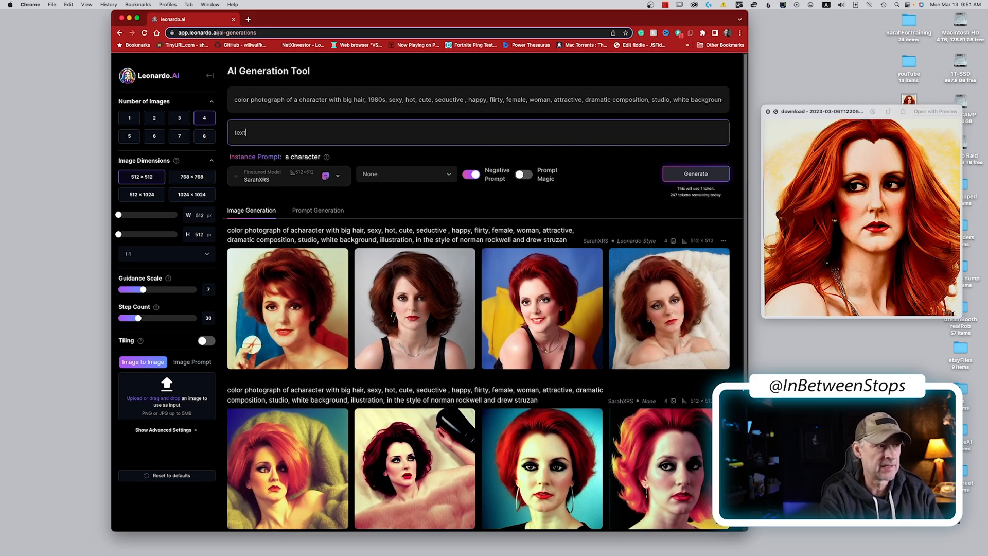
text(ext)
click(696, 174)
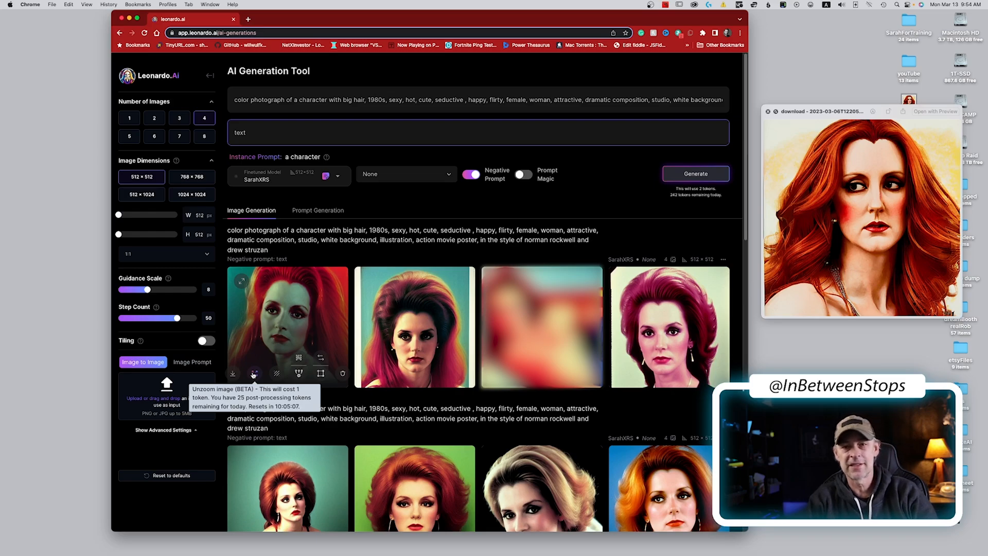
Unzoom and inspect the first portrait in the newest set, and download it.
click(253, 373)
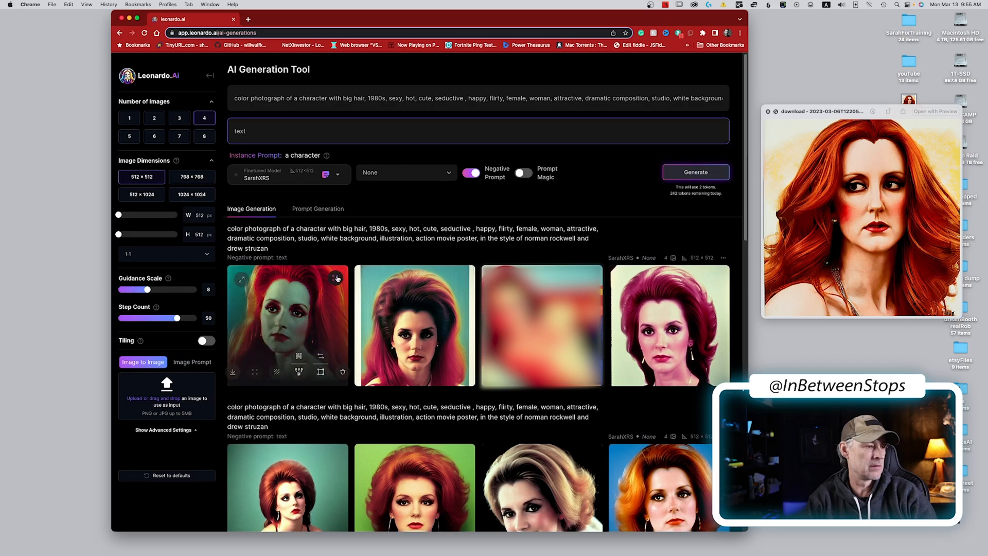
click(320, 298)
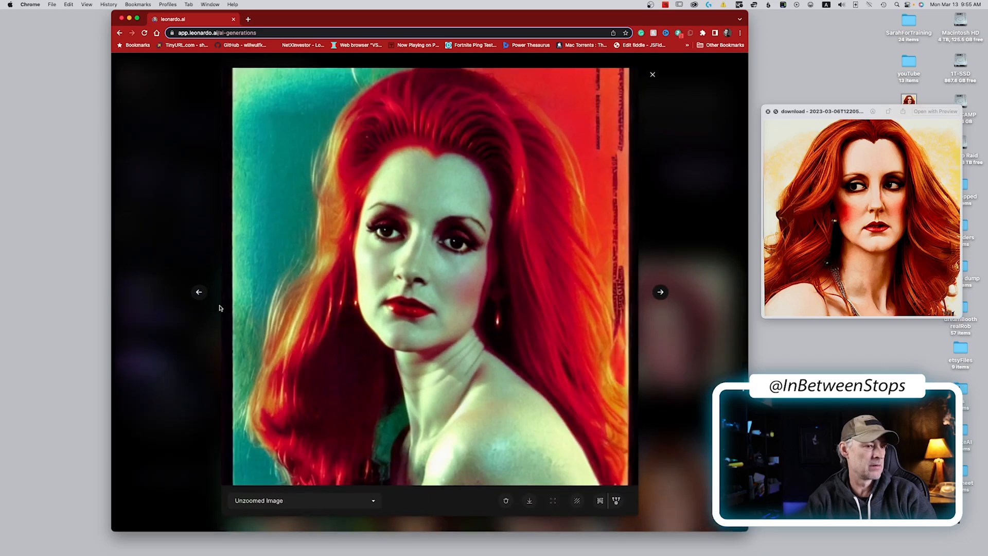
click(163, 329)
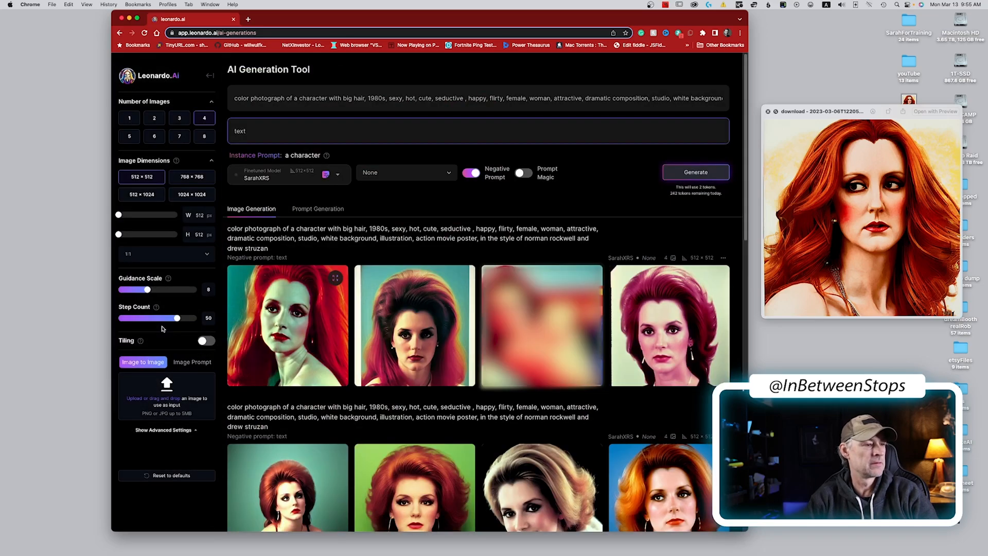
click(230, 376)
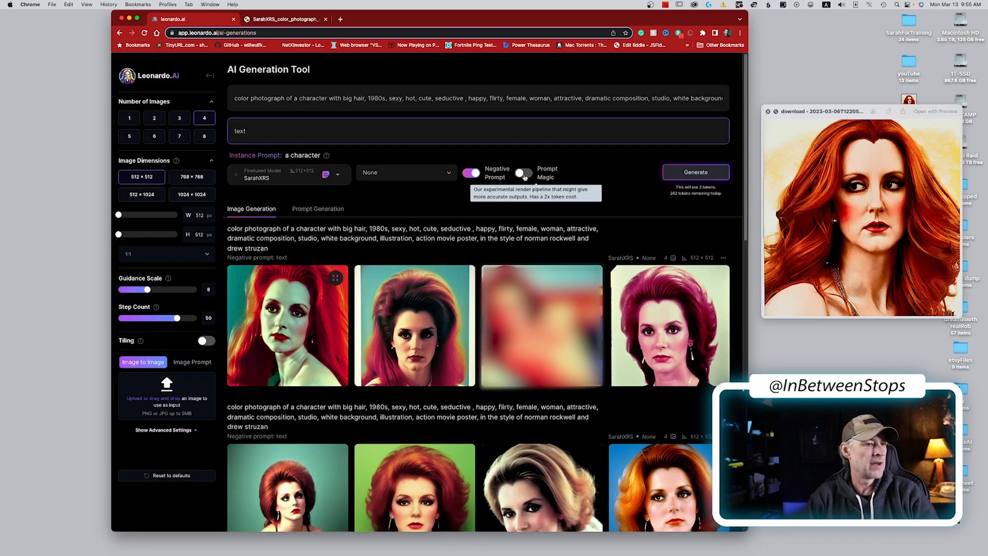
Generate a set with Prompt Magic enabled, and replace "photograph" with "illustration" in the prompt.
click(524, 174)
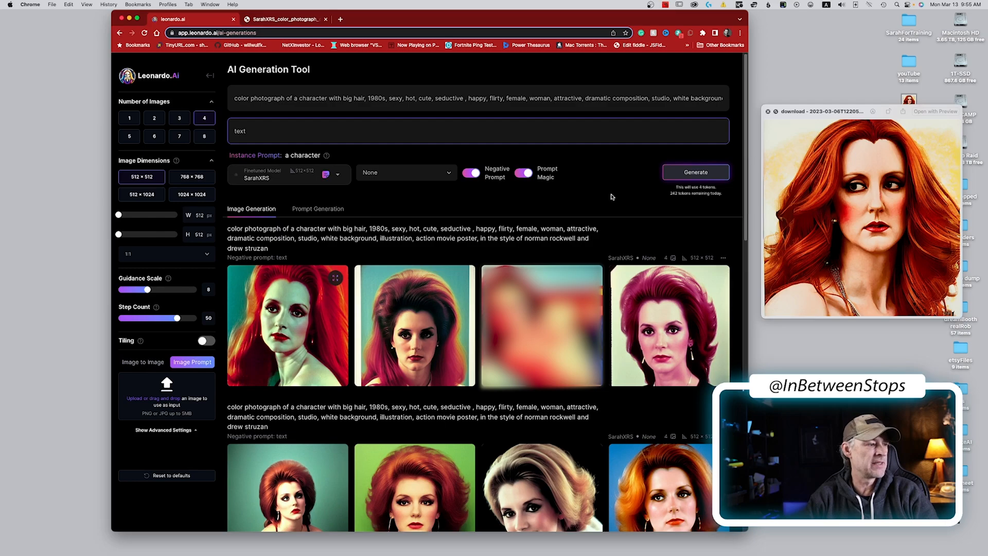
click(694, 172)
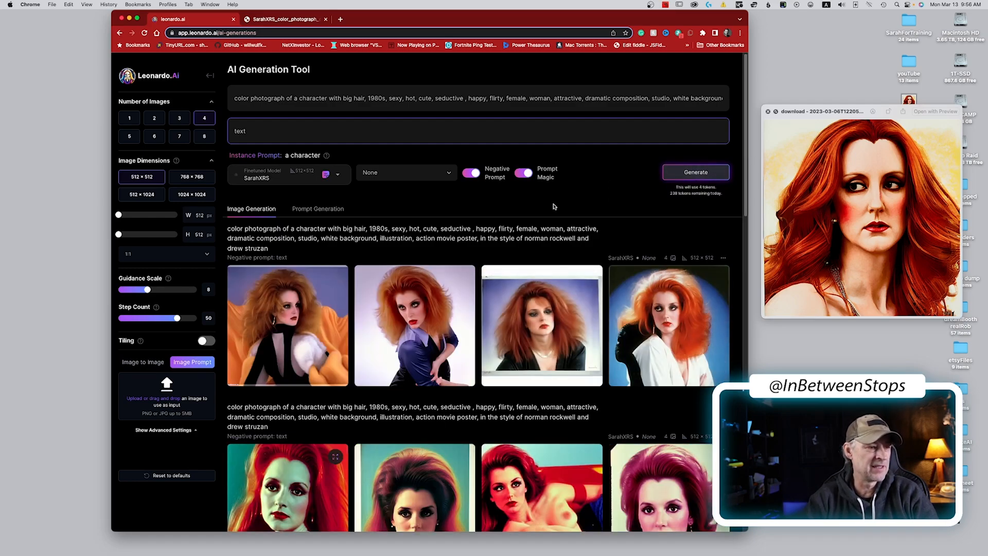
double_click(268, 99)
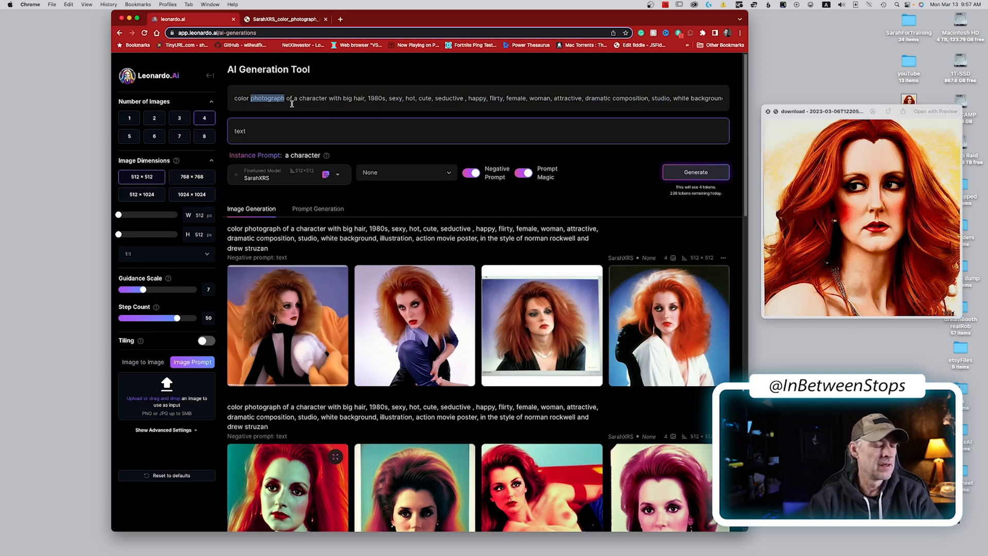
text(illustration)
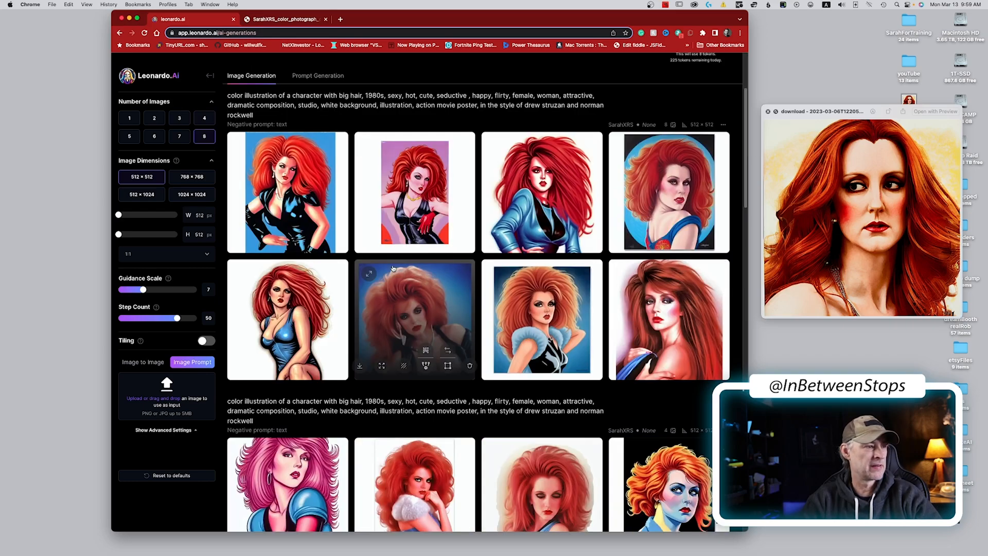
Download the last portrait of the eight-image color illustration set and return to the generation page.
scroll(394, 268, up, 1)
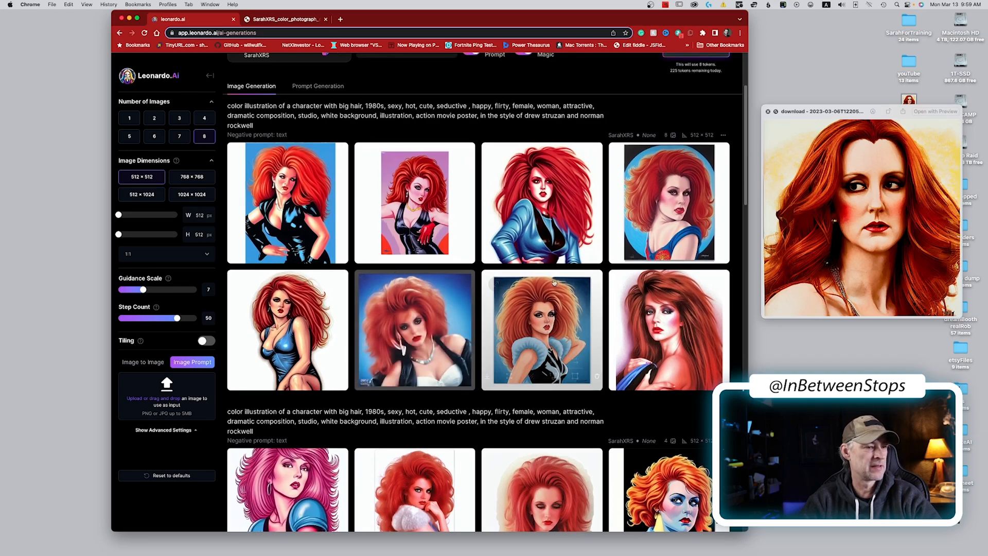
mouse_move(674, 314)
click(614, 376)
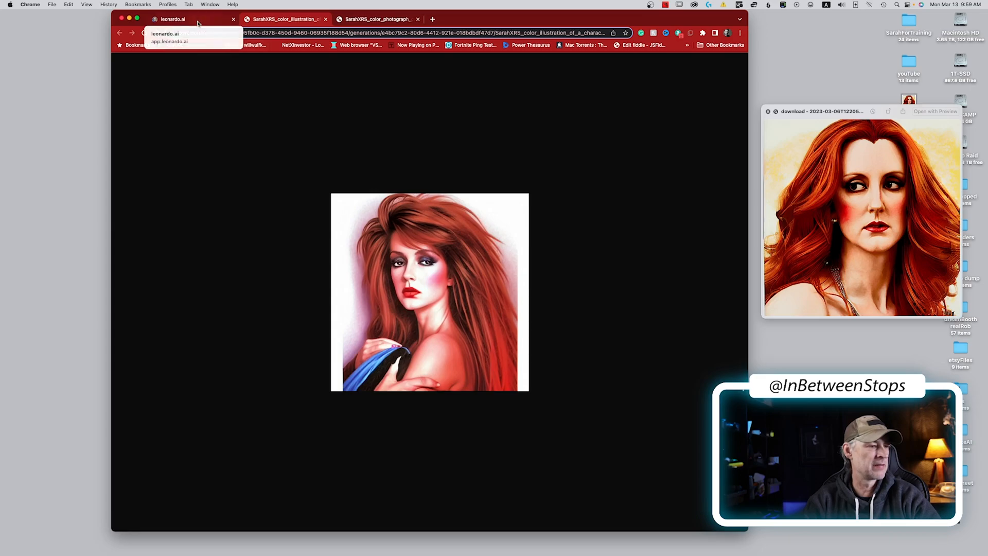
click(181, 22)
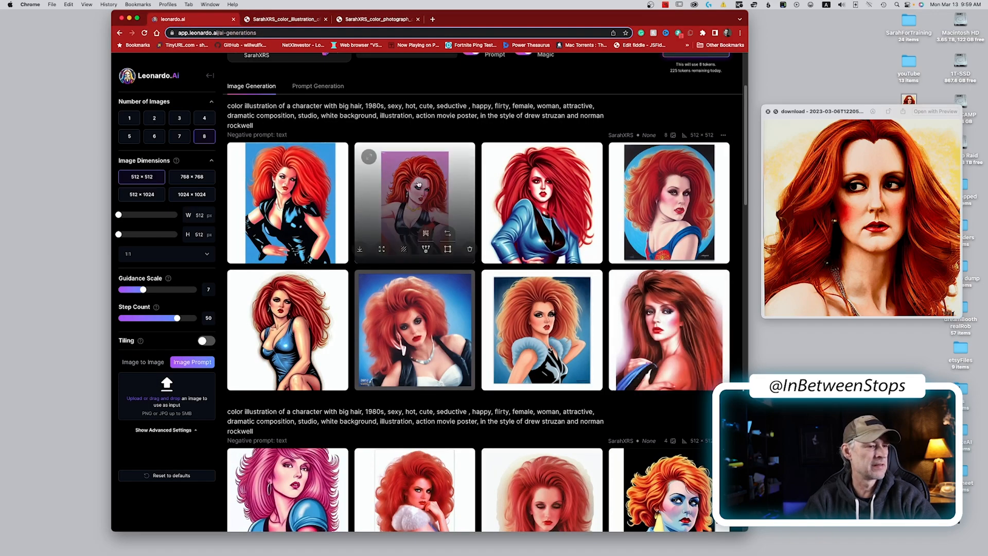
Download the first portrait of the "scared, shocked" set and return to the generation page.
scroll(418, 184, down, 5)
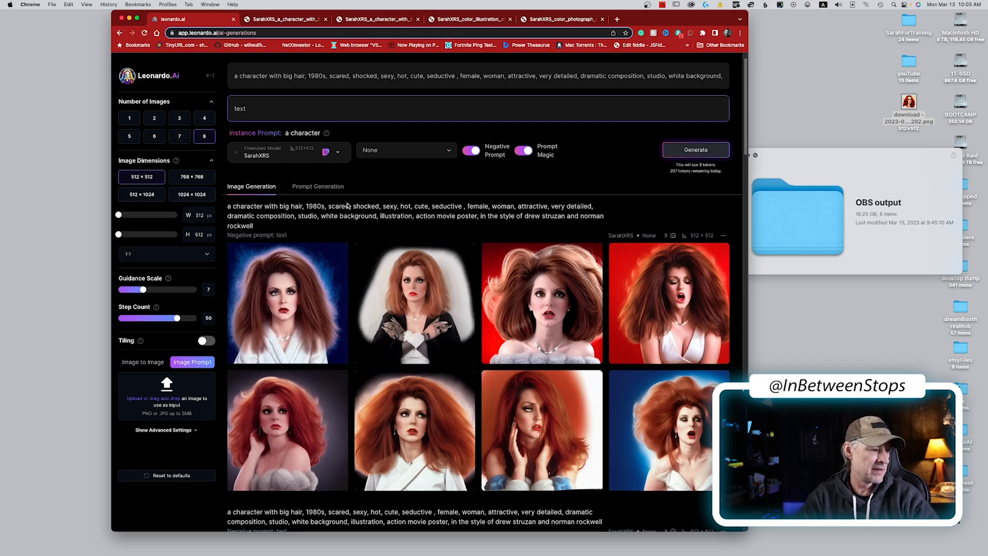
mouse_move(407, 263)
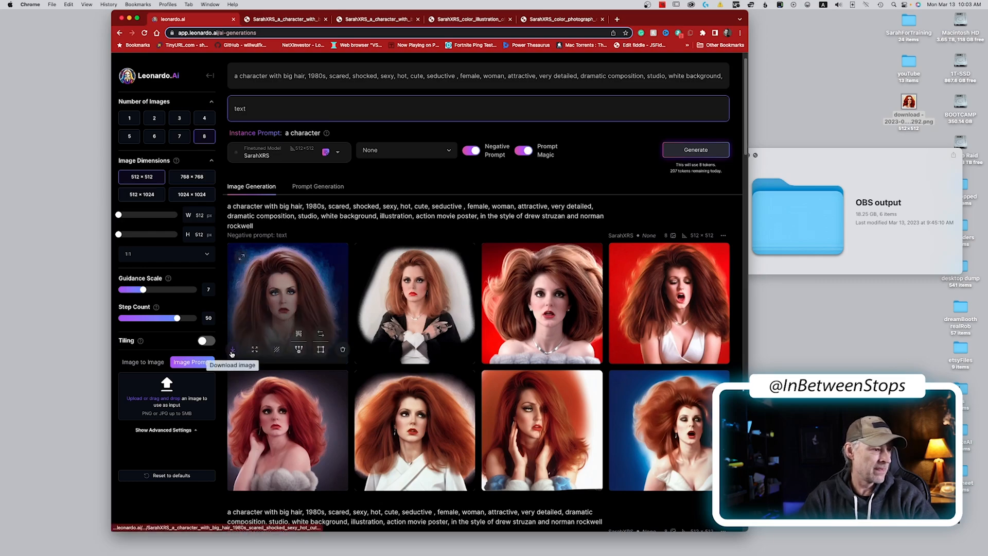
click(246, 347)
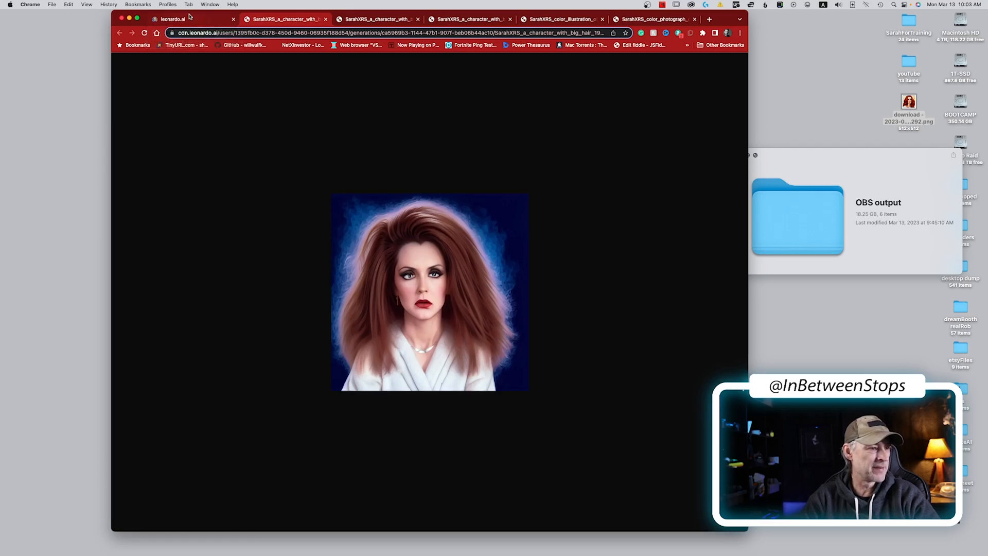
click(171, 16)
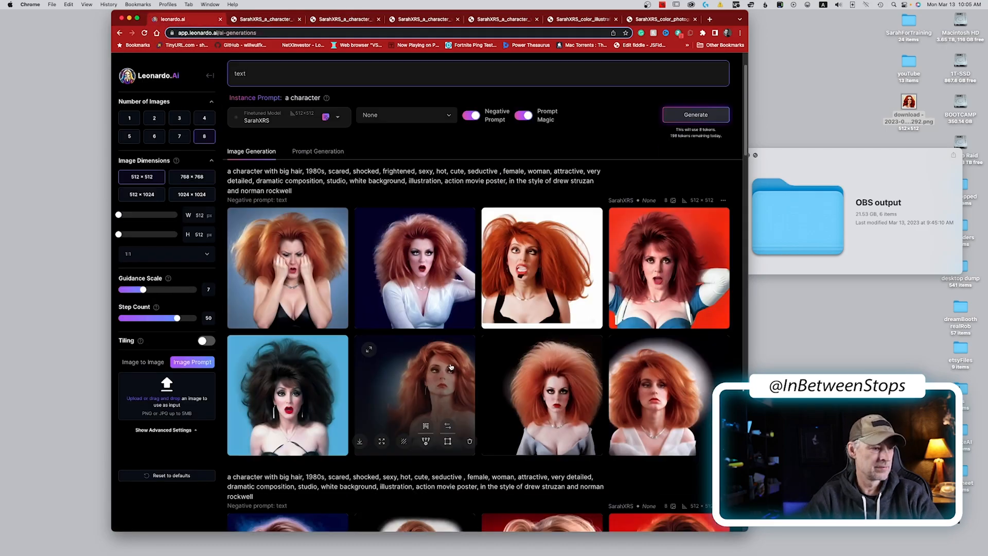
Enlarge the red-haired portrait with the white fur top in the "frightened" set and download it.
click(450, 363)
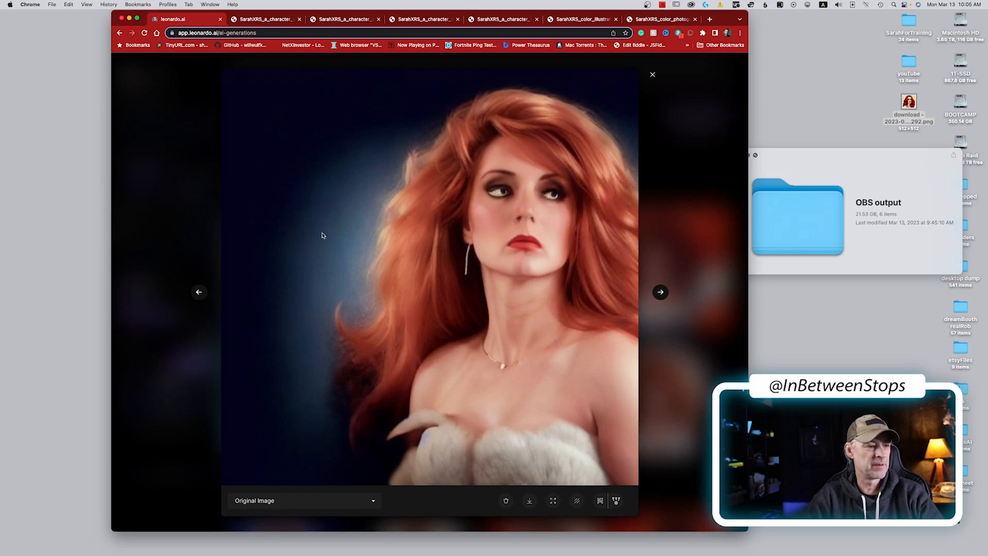
click(131, 117)
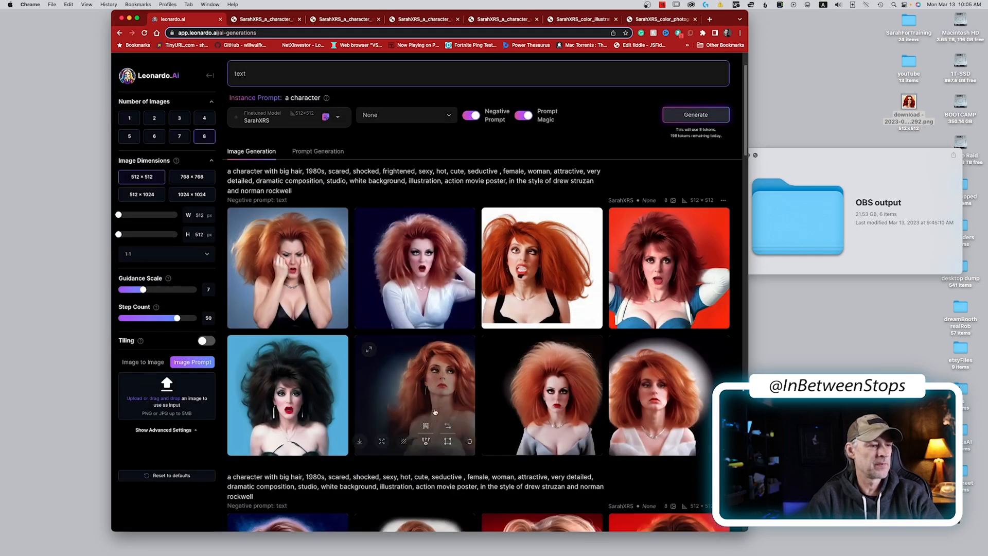
click(360, 441)
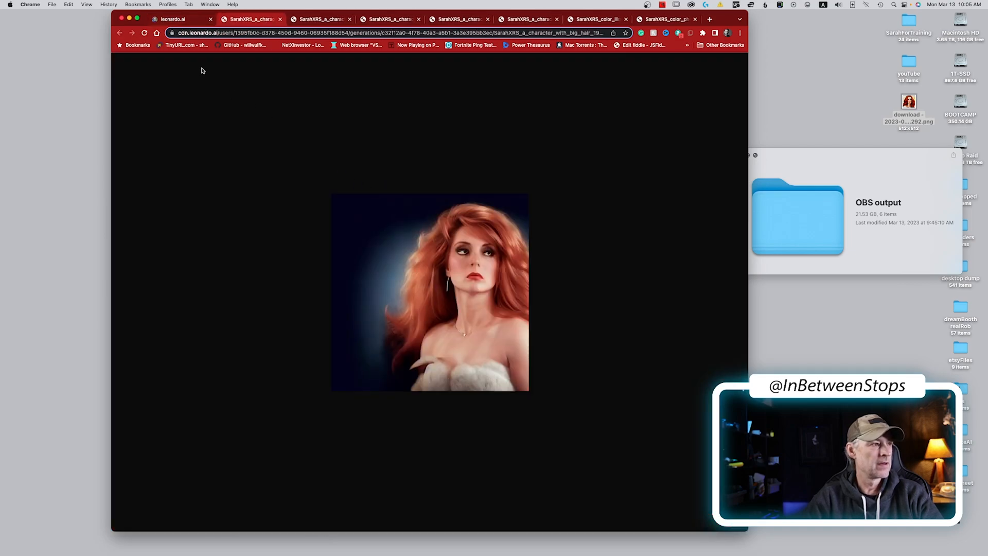
click(181, 21)
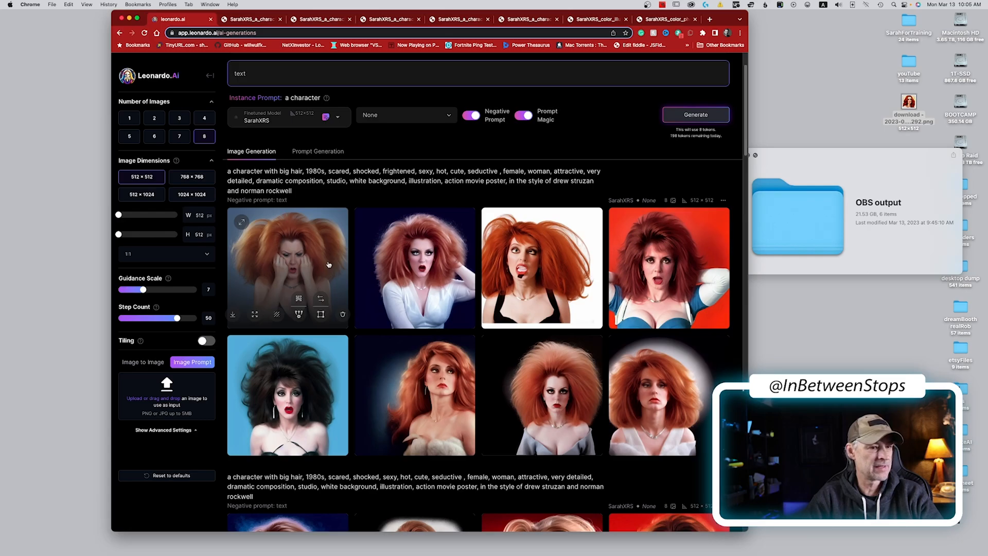
Set the image dimensions to 1024 × 1024 and the number of images to 2.
scroll(478, 319, down, 5)
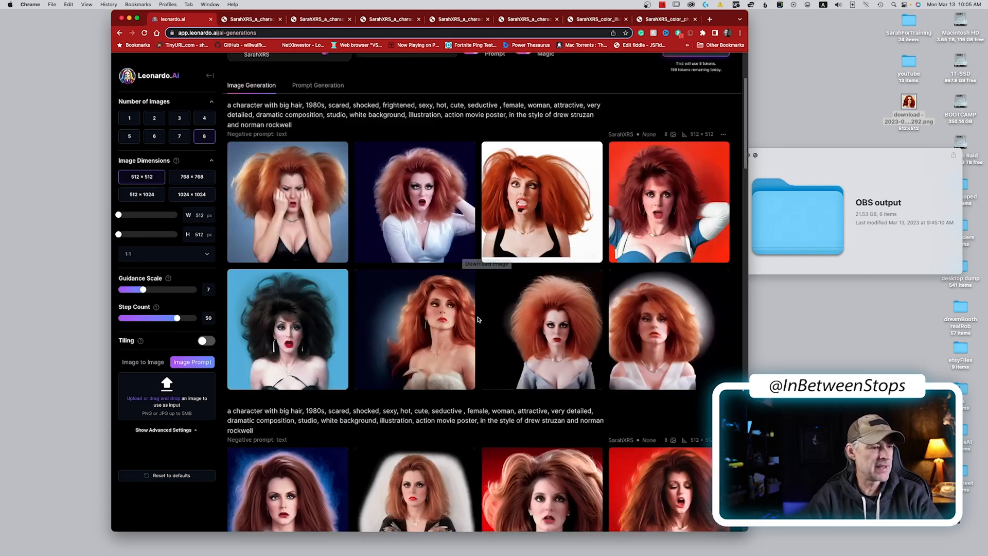
scroll(478, 320, down, 15)
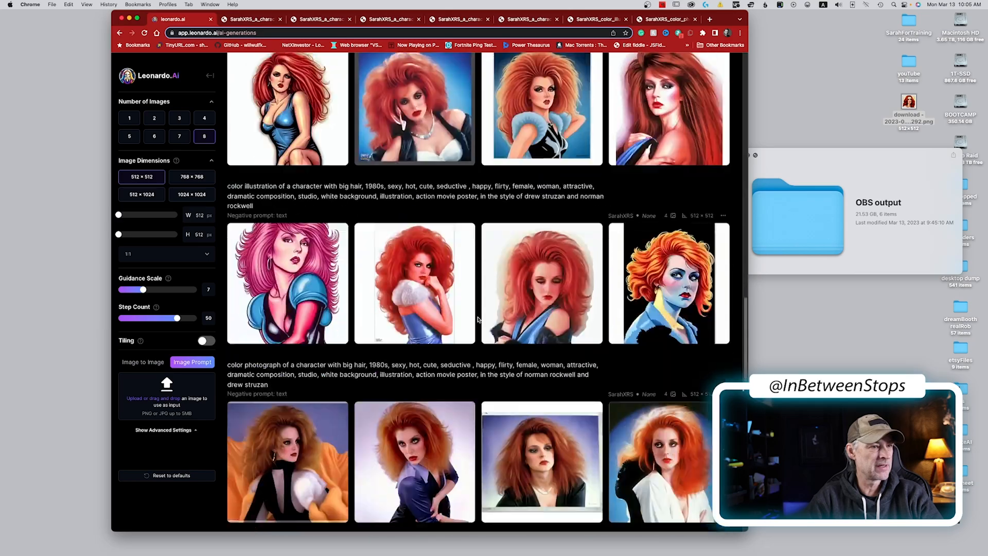
scroll(478, 319, down, 5)
scroll(478, 320, up, 20)
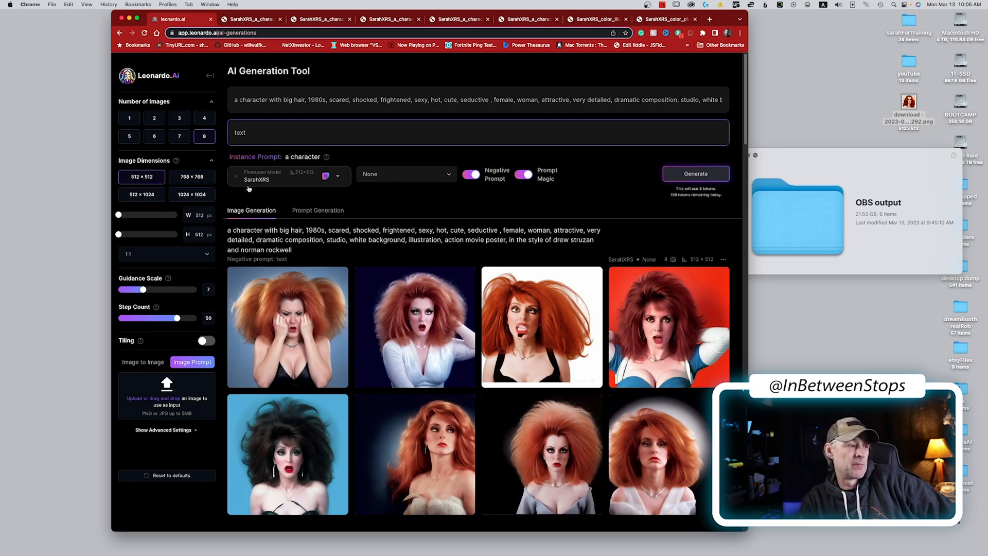
click(198, 196)
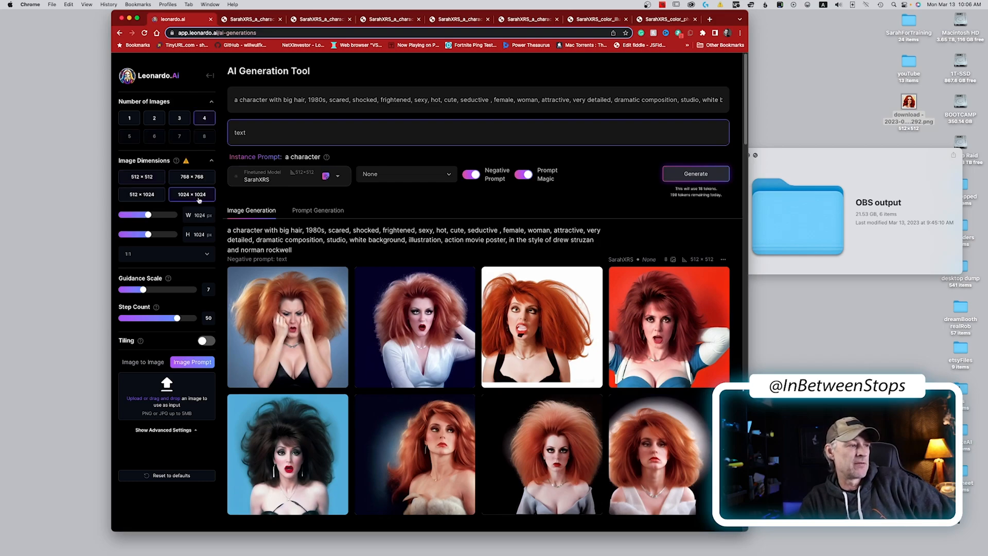
mouse_move(187, 164)
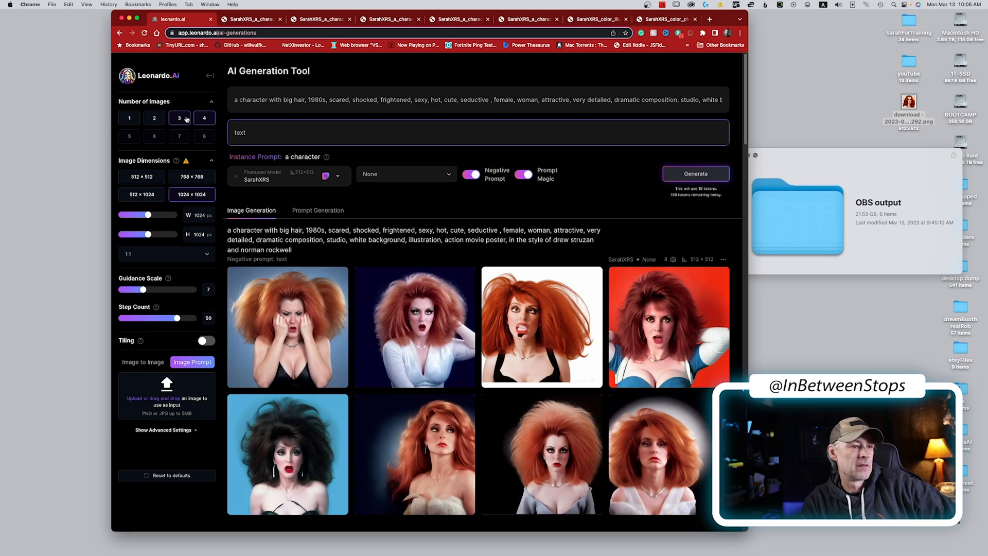
click(154, 118)
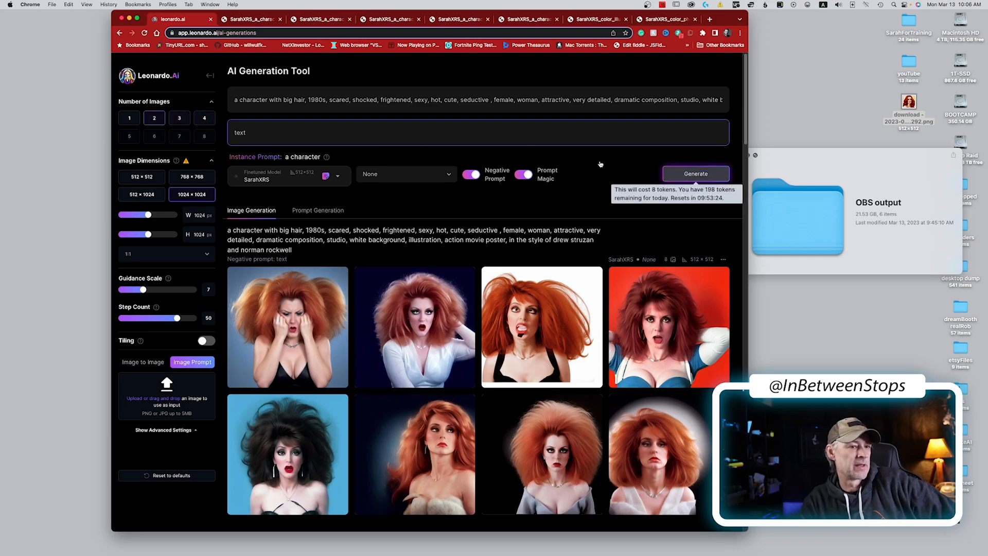
Generate the two 1024 × 1024 images from the "scared, shocked, frightened" prompt.
click(674, 173)
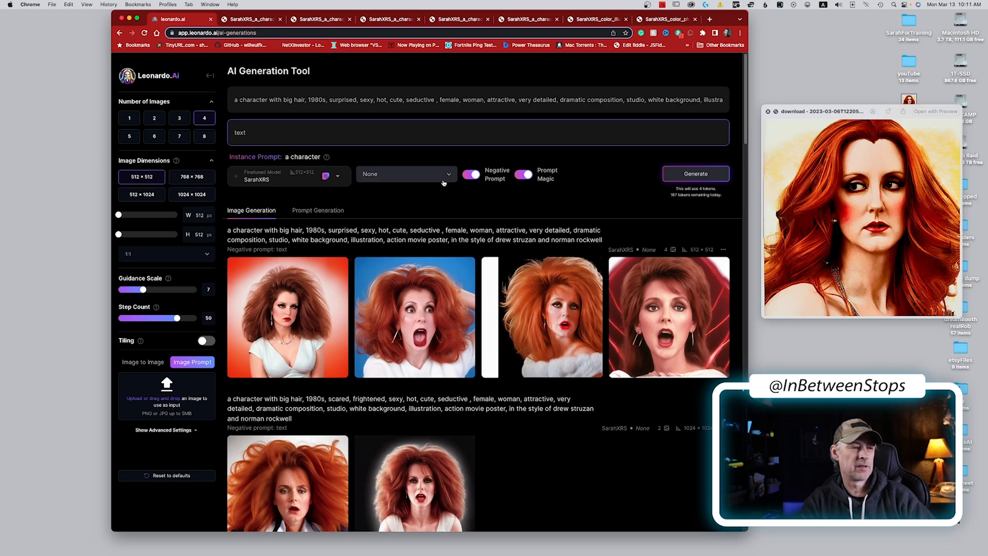
Add "Rembrandt lighting," after "very detailed," in the prompt, correcting its spelling, and generate four 512 × 512 images.
click(560, 100)
text(rembrandt)
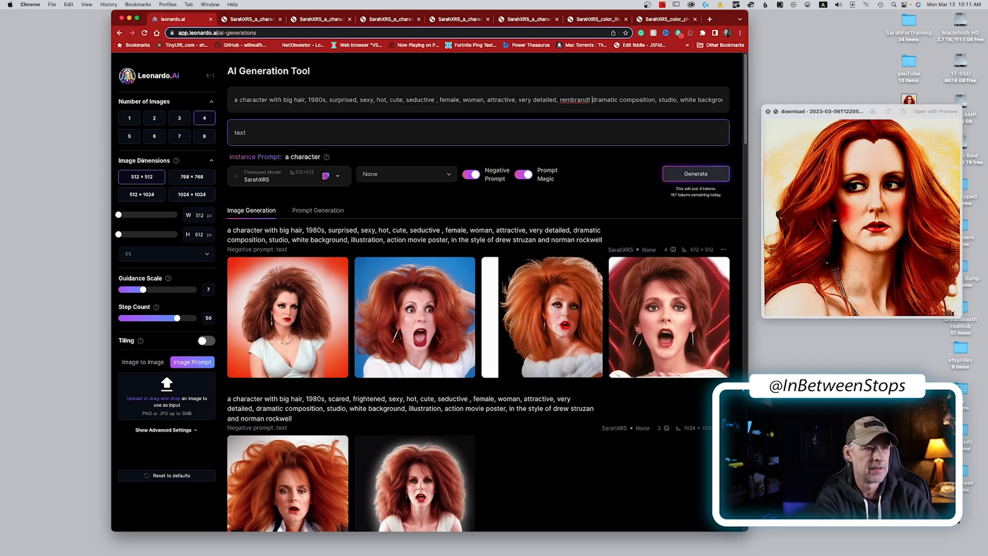
text( lighting)
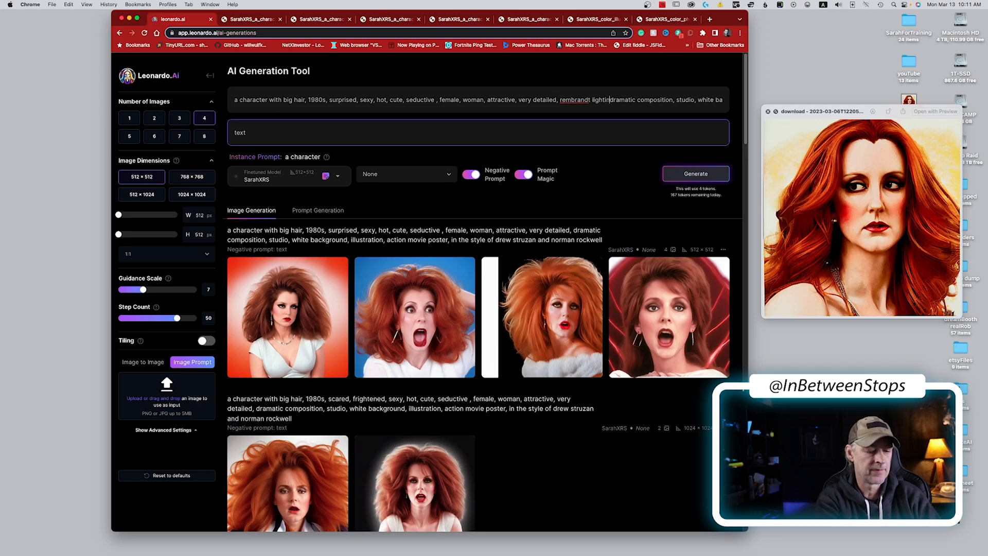
text(,)
right_click(570, 102)
click(577, 107)
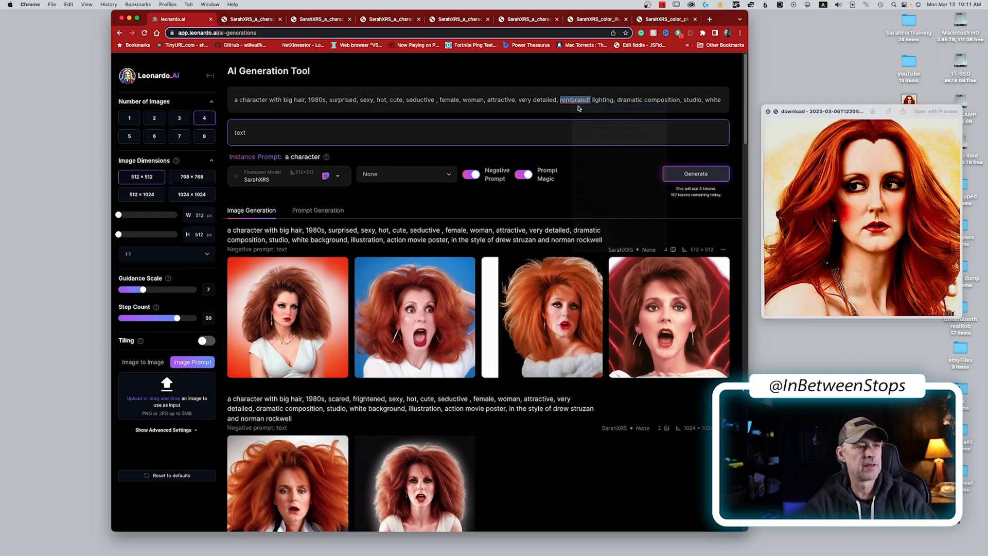
click(696, 174)
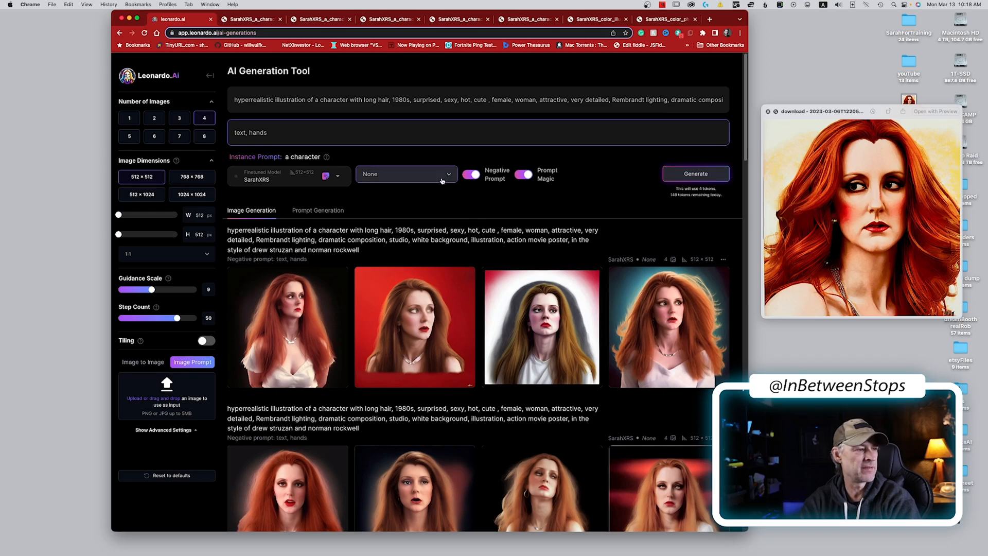
Set the generation style to Leonardo Style.
click(441, 181)
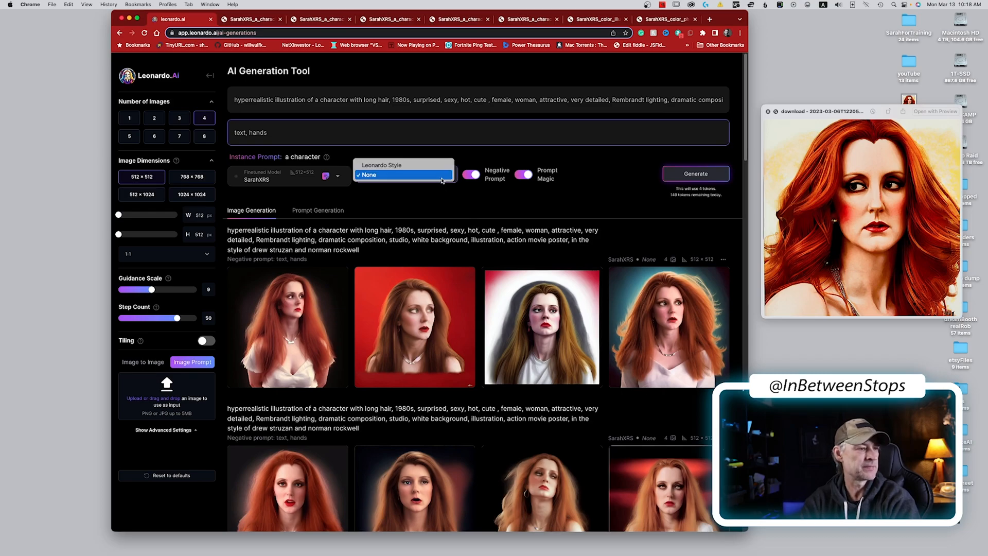
click(402, 165)
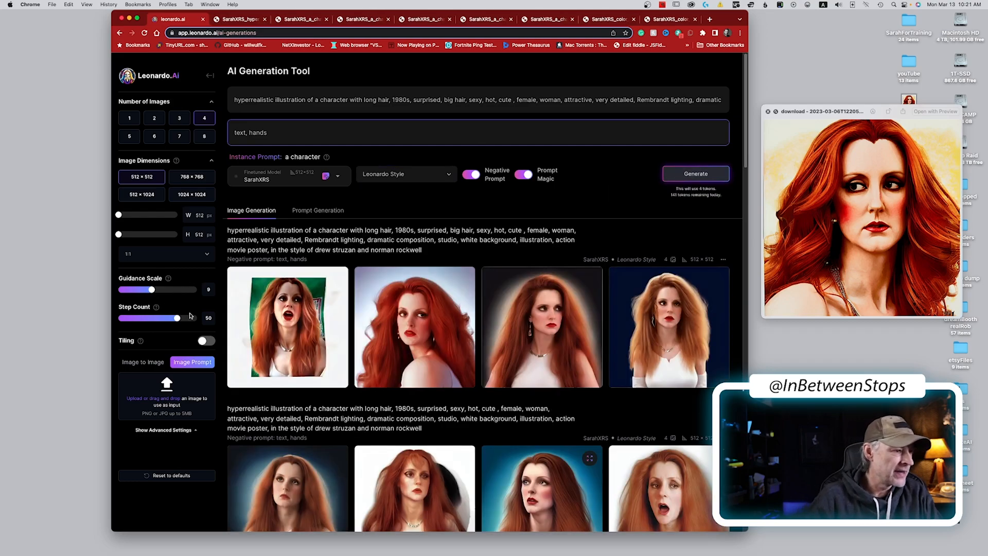
Enlarge the first and second portraits of the newest "long hair, big hair" set in turn to examine them.
mouse_move(236, 315)
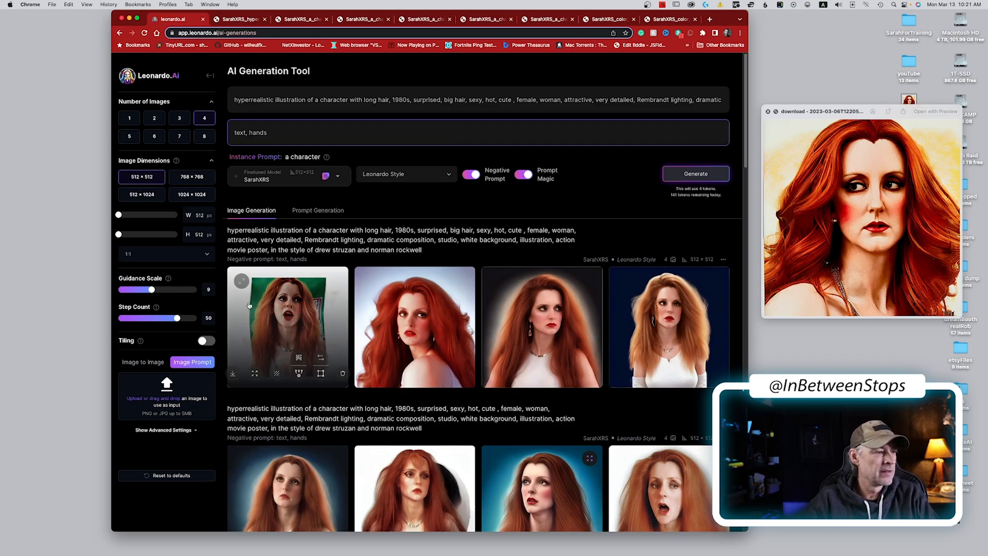
click(248, 308)
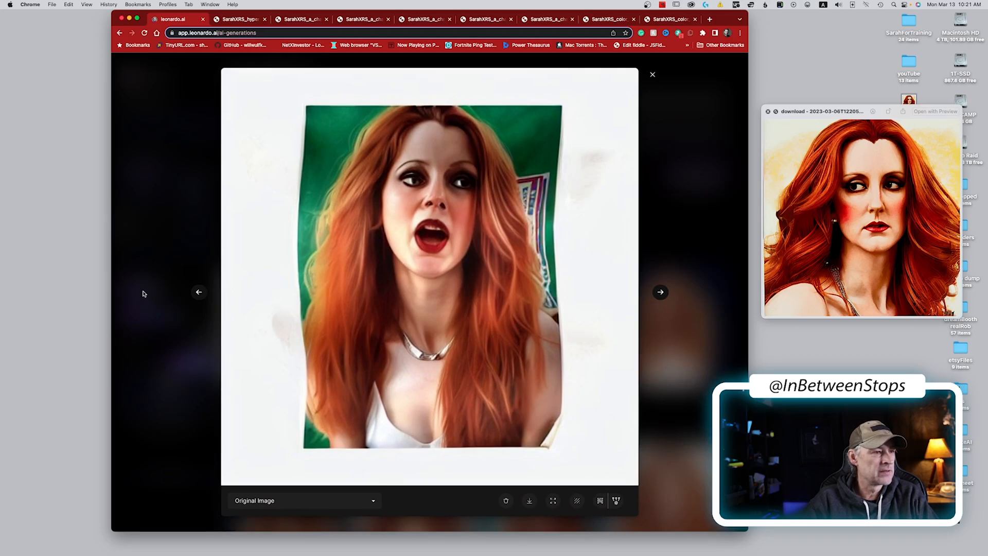
click(153, 269)
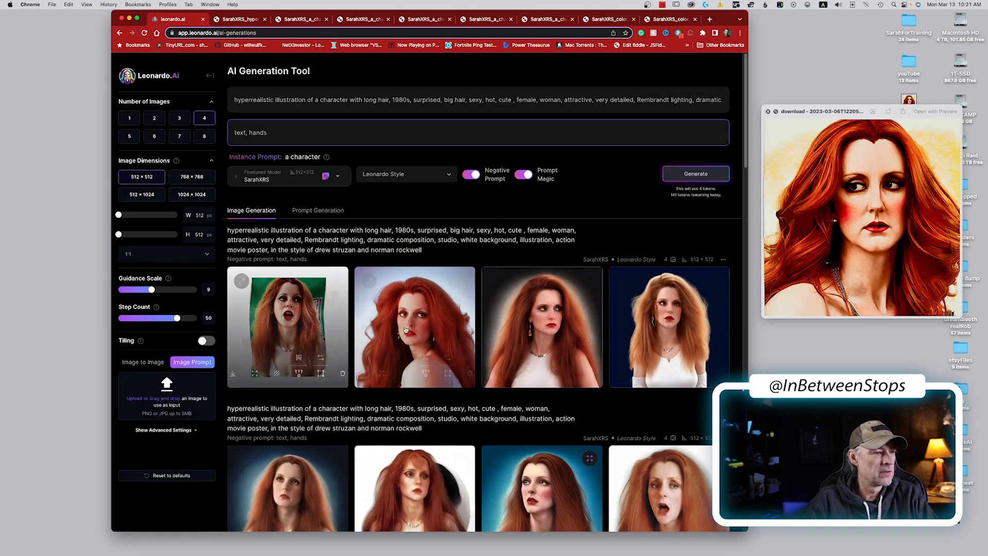
click(431, 334)
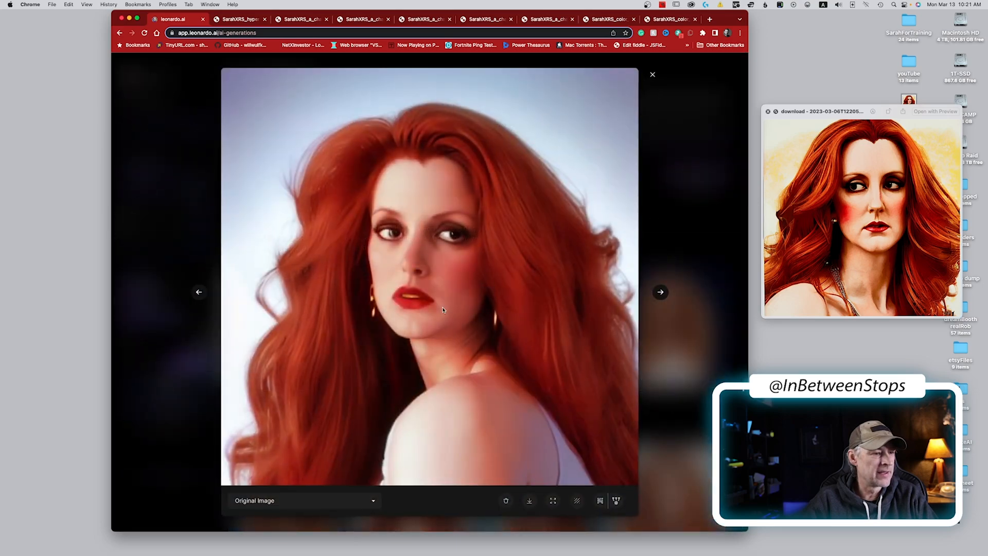
click(150, 219)
Unzoom the second portrait of the newest set, view its image file, and return to the generation page.
mouse_move(427, 359)
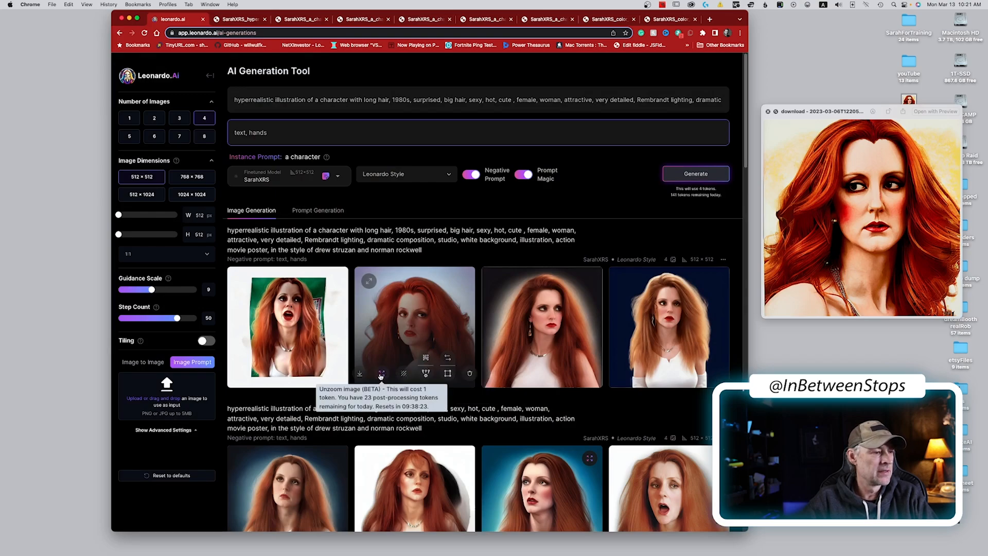
click(381, 374)
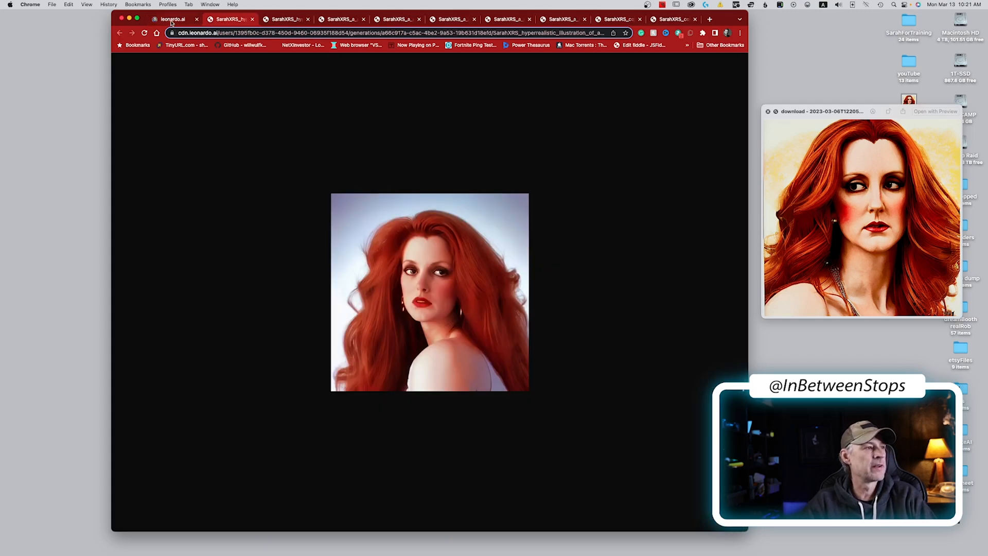
click(172, 23)
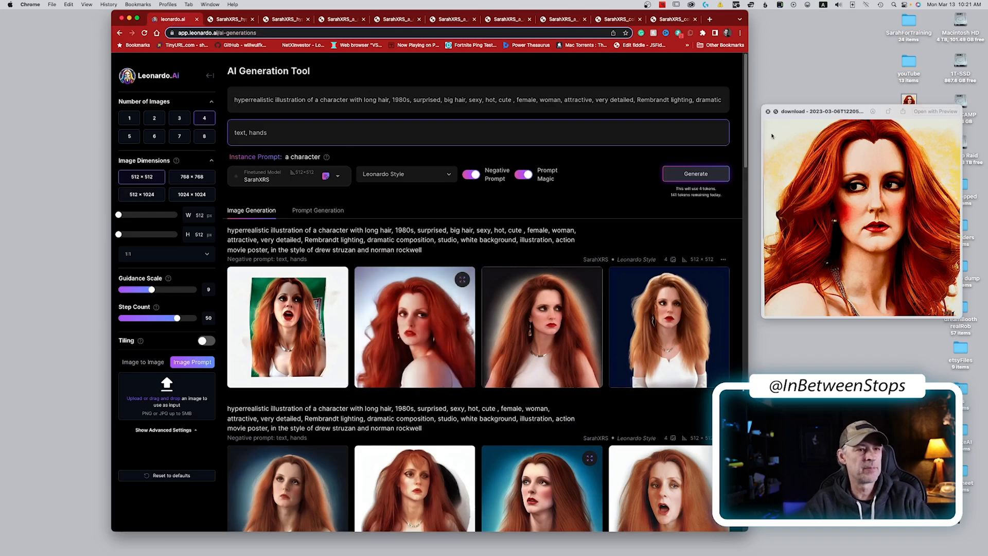
Close the preview of the DreamBooth portrait and run Creative upscale on the second portrait of the newest set.
click(768, 112)
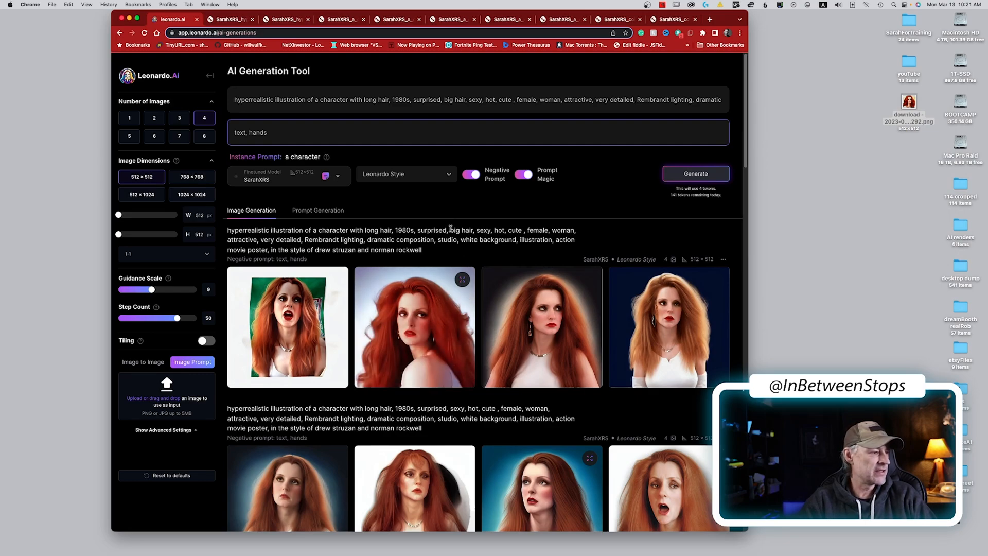
mouse_move(418, 348)
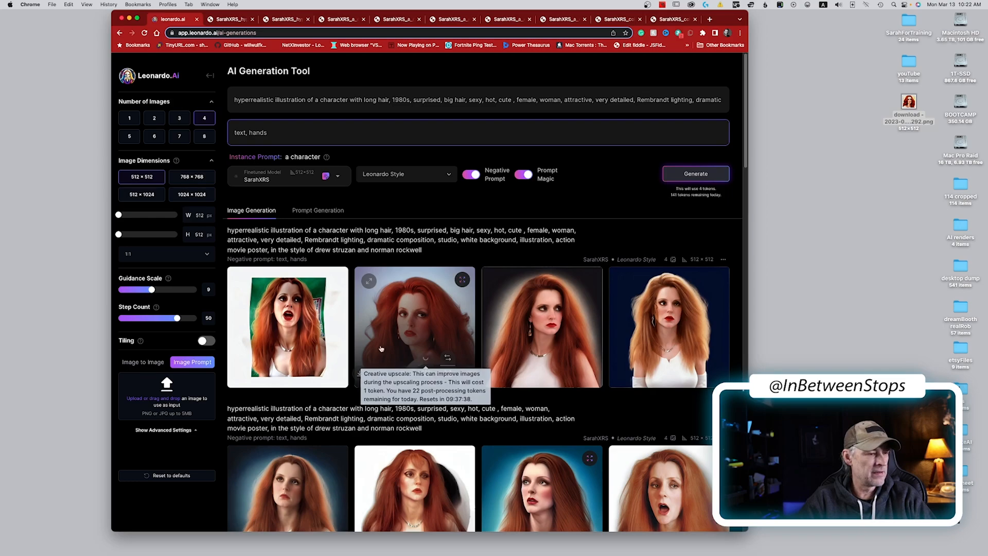
click(425, 360)
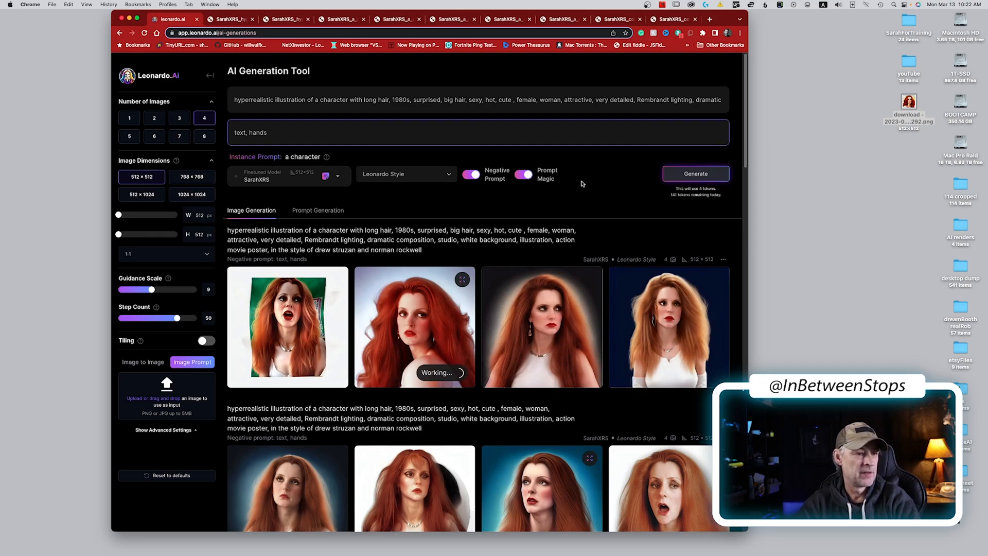
Enlarge the third portrait and the upscaled second portrait of the newest set to inspect their faces and detail.
click(549, 300)
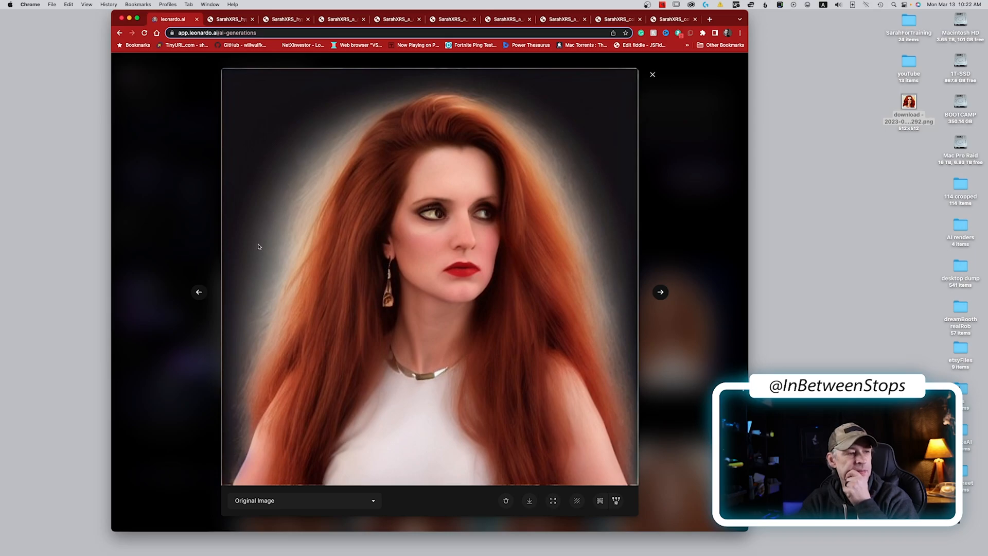
click(183, 204)
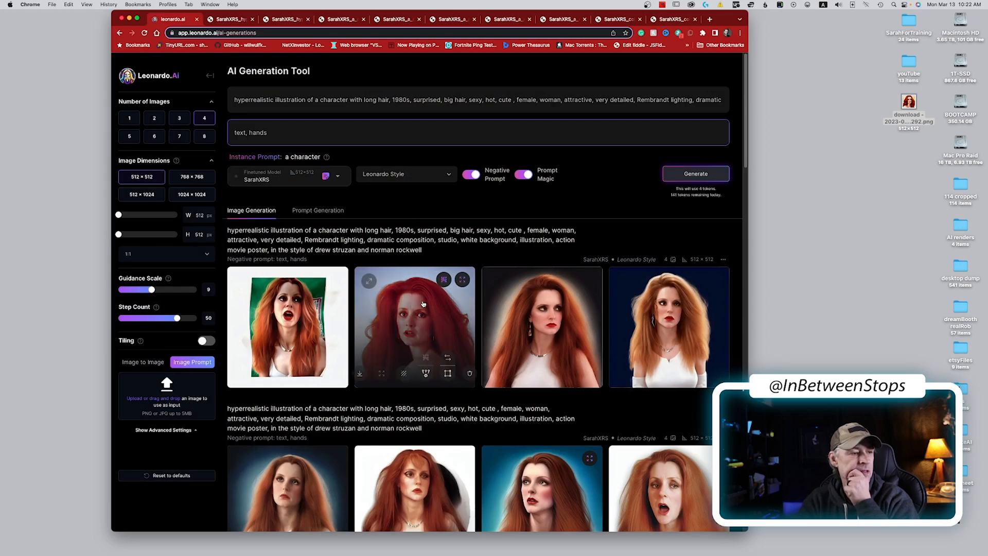
click(423, 303)
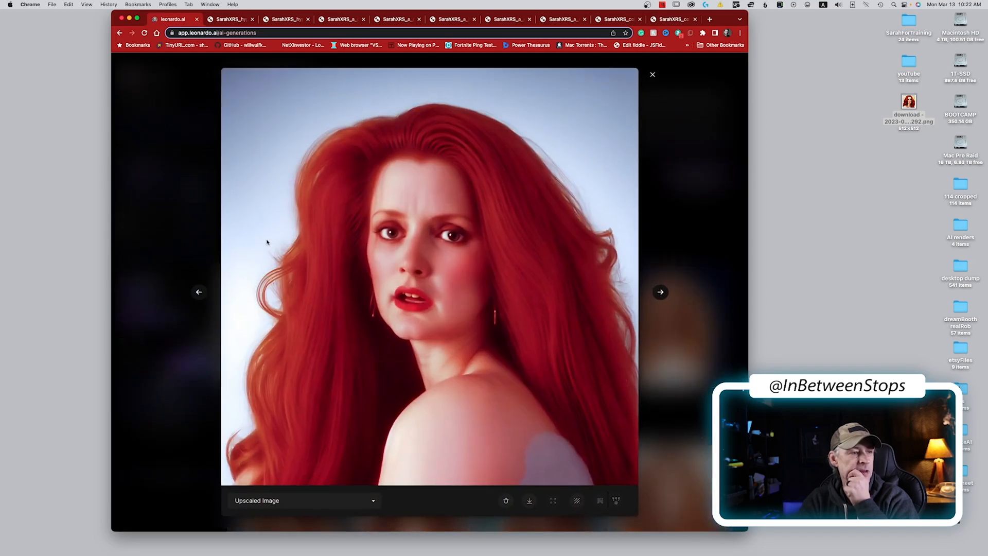
click(183, 199)
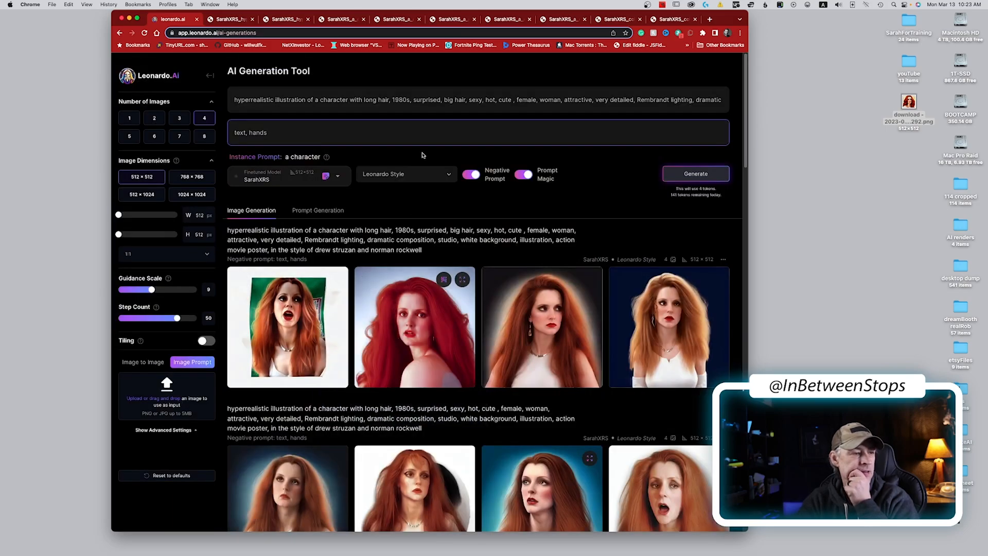
Save the original, non-upscaled version of the second portrait to the Desktop and return to the generation page.
click(228, 19)
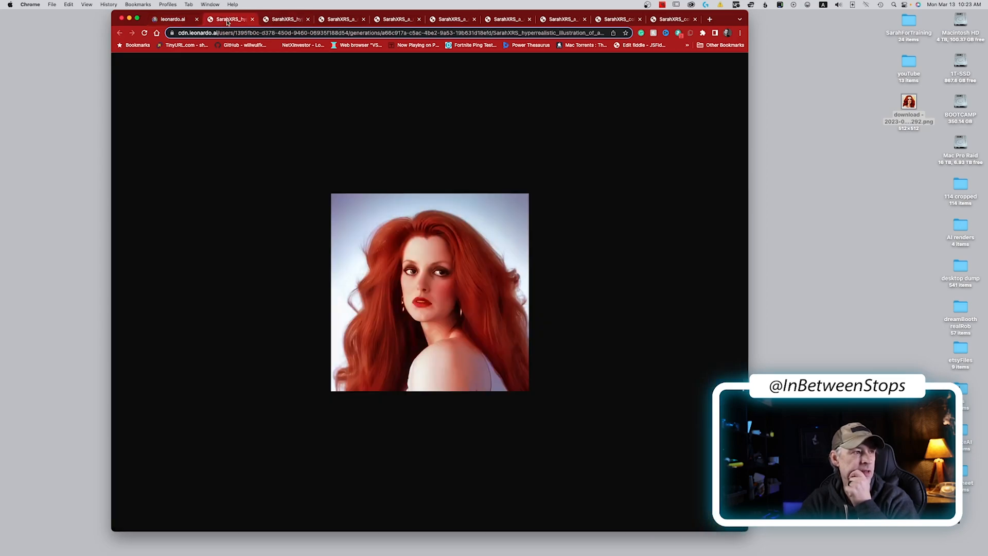
right_click(439, 259)
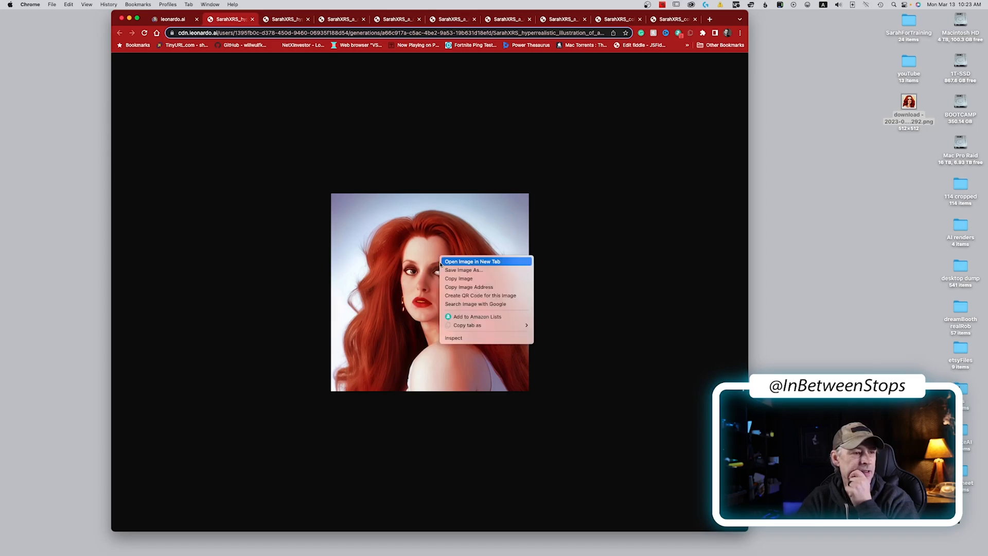
click(447, 268)
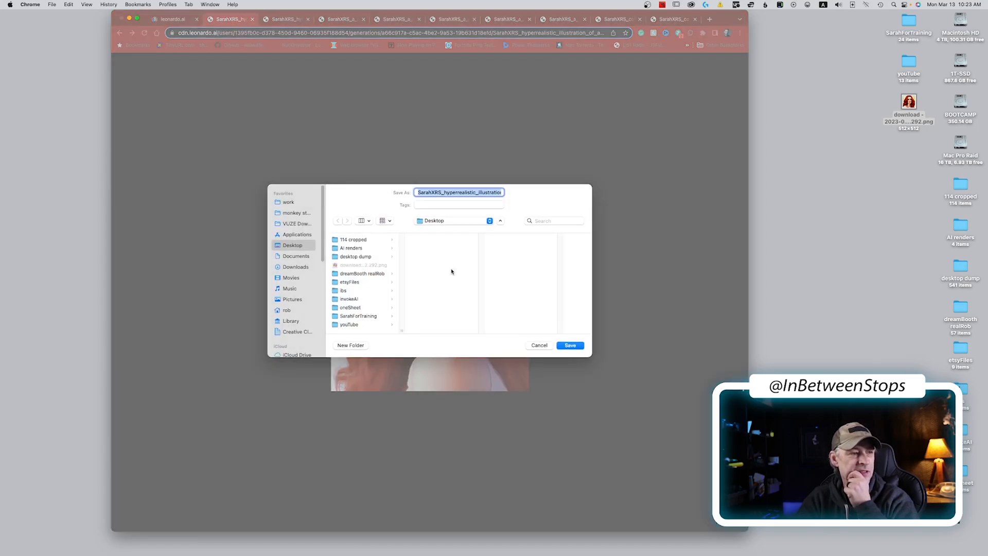
key(Return)
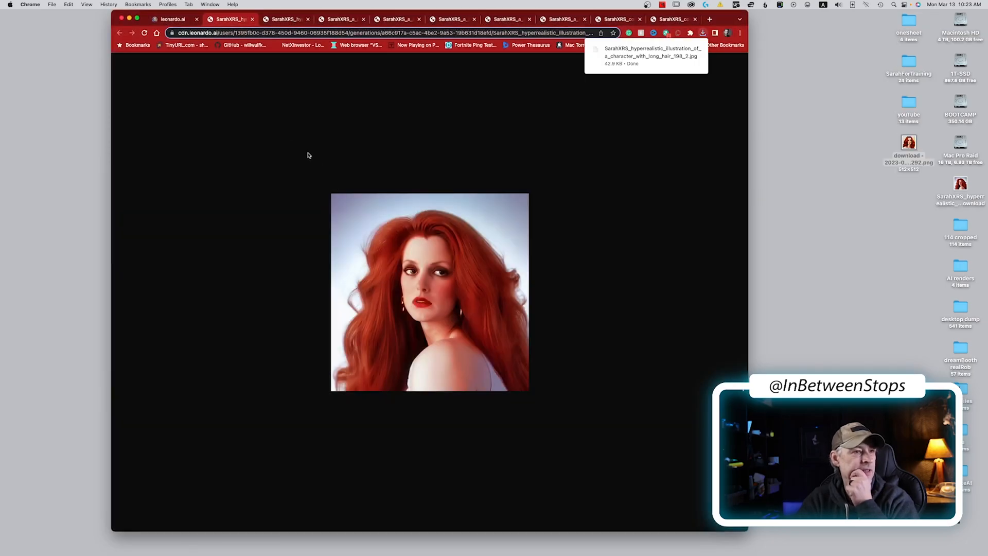
click(175, 21)
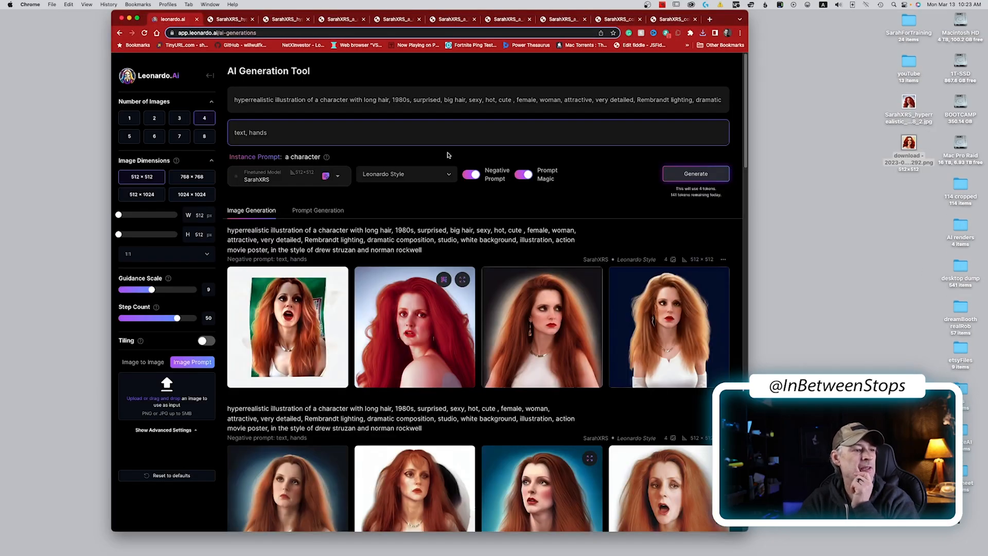
Compare the upscaled second portrait with the third and first portraits of the newest set by enlarging each one.
mouse_move(446, 281)
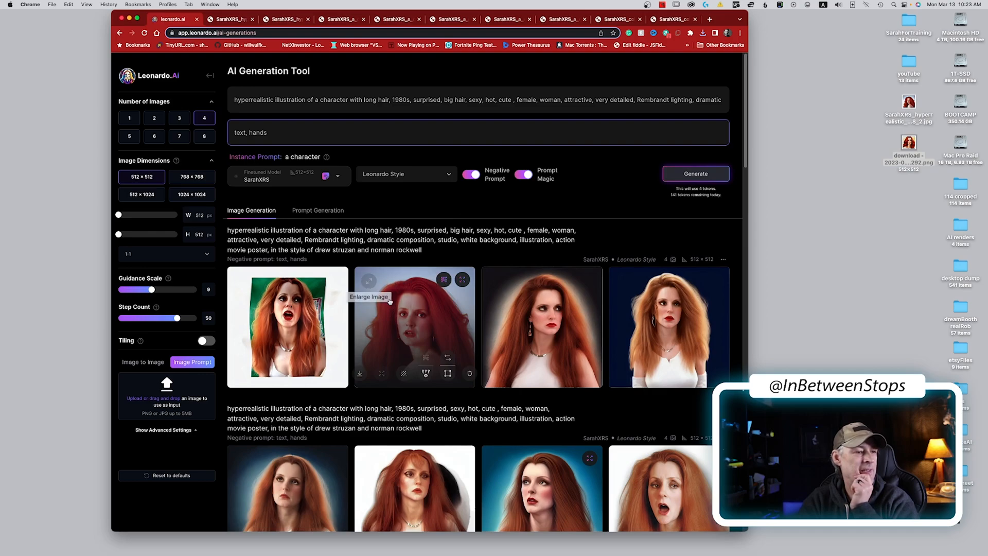
click(417, 316)
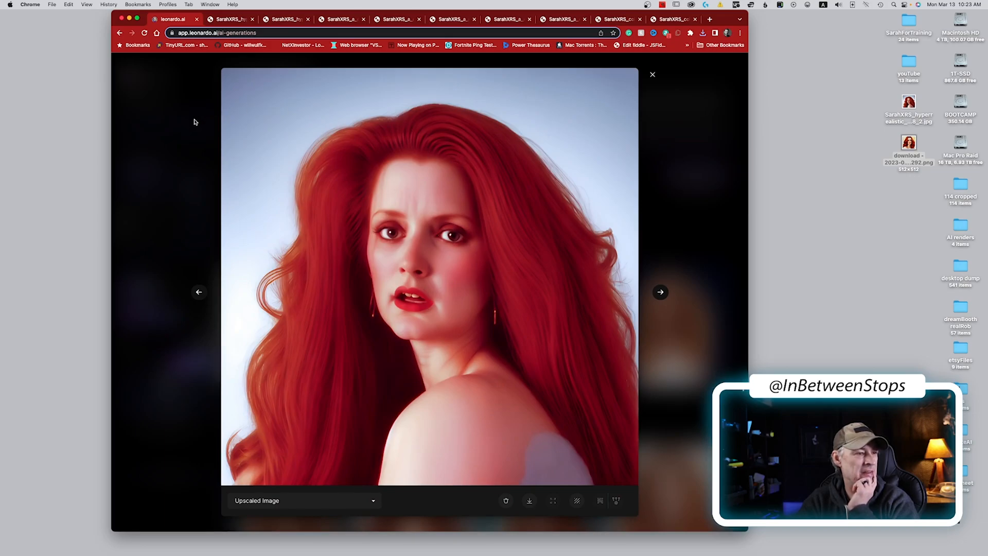
click(178, 128)
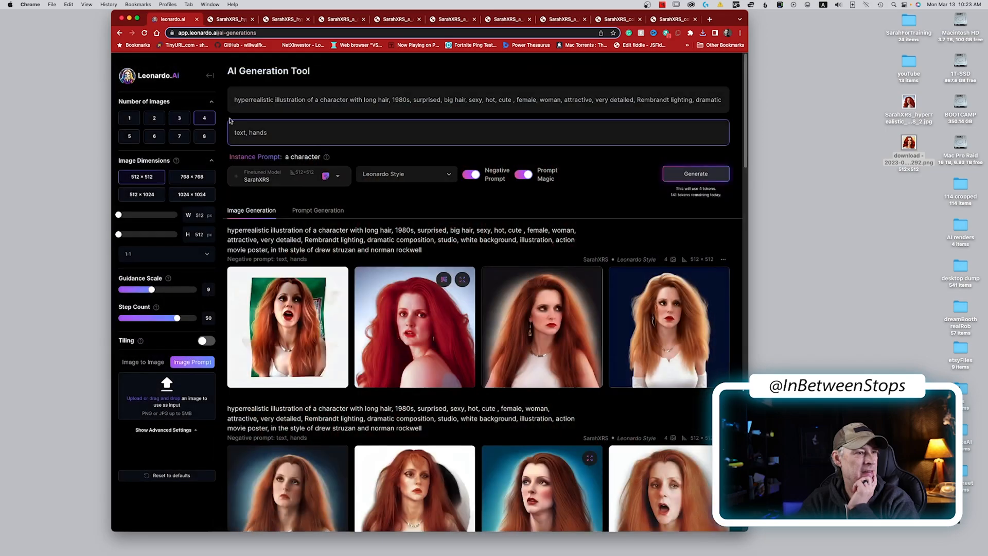
click(564, 305)
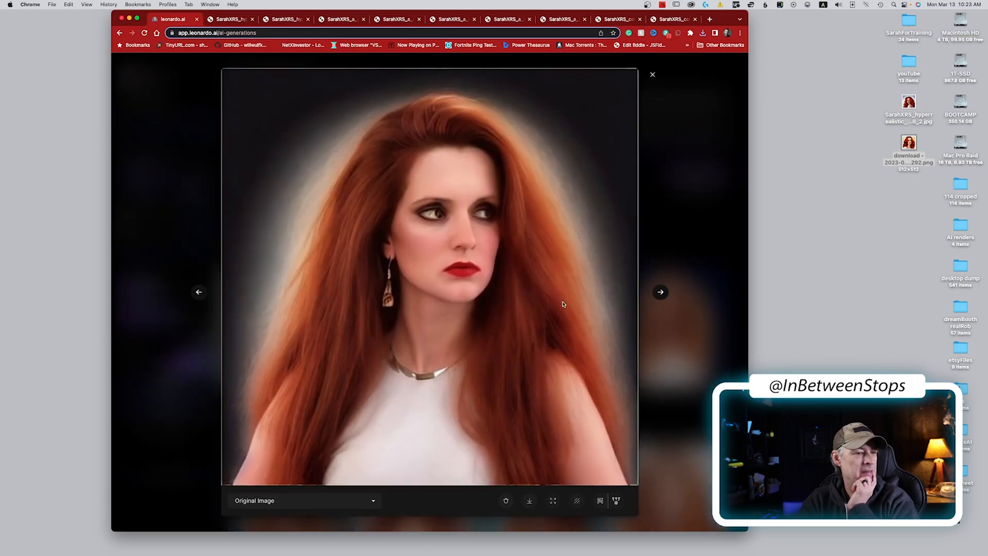
click(165, 130)
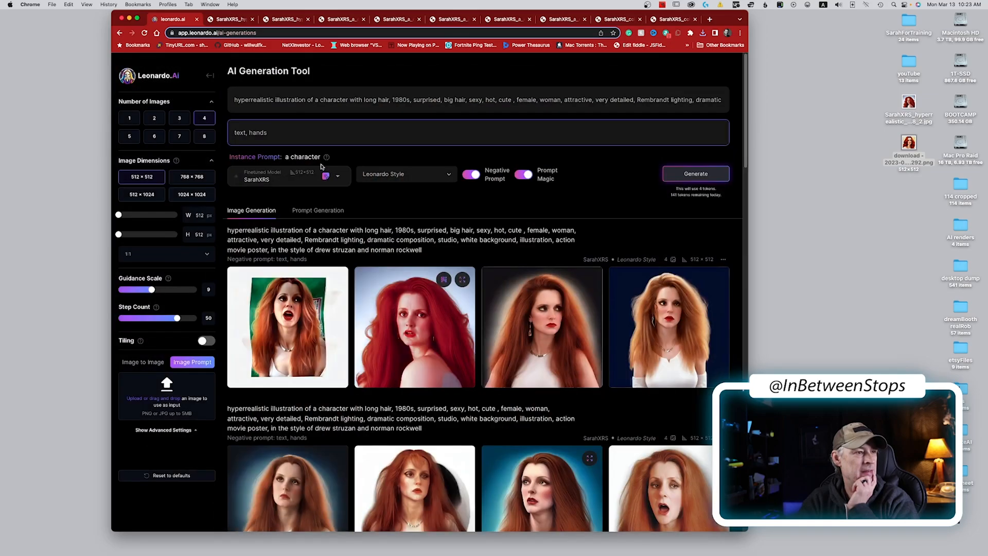
click(314, 312)
click(156, 225)
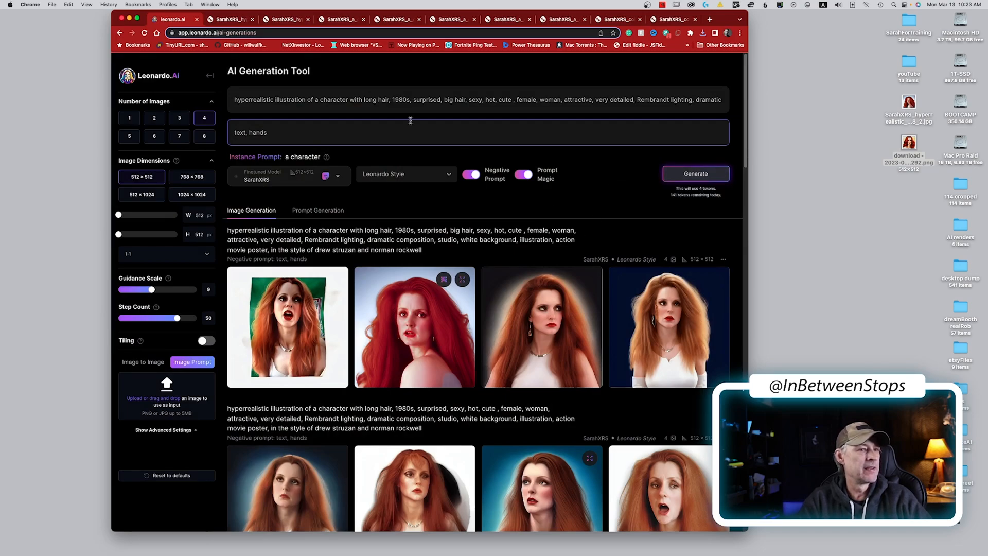
Preview the saved portrait file from the Desktop, close the preview, and review the generated image sets.
click(910, 103)
key(space)
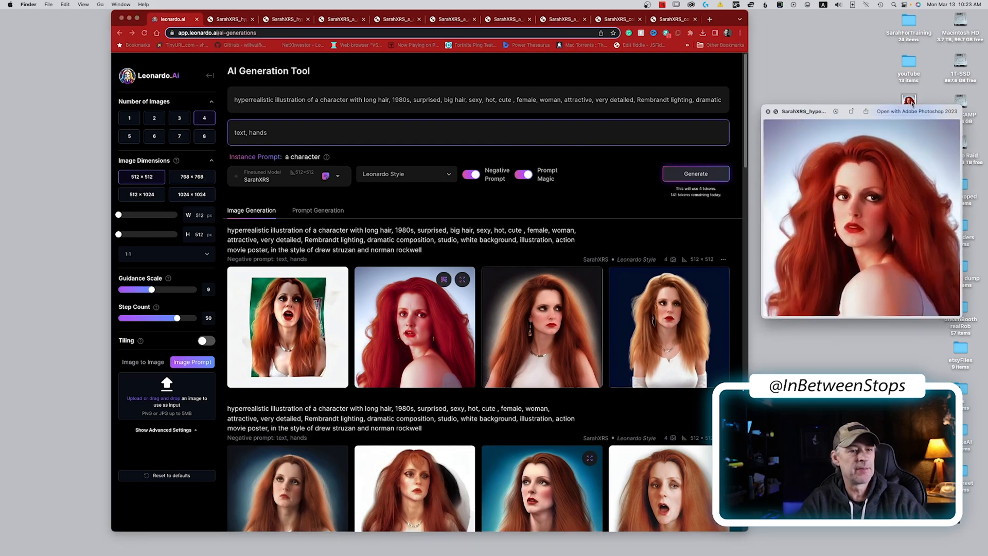
key(space)
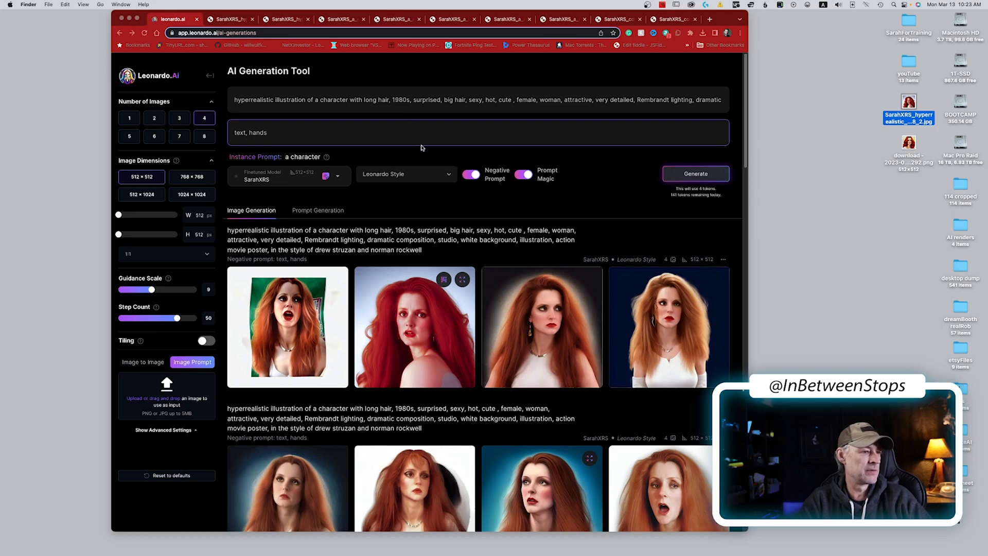
scroll(421, 147, down, 8)
scroll(421, 147, up, 8)
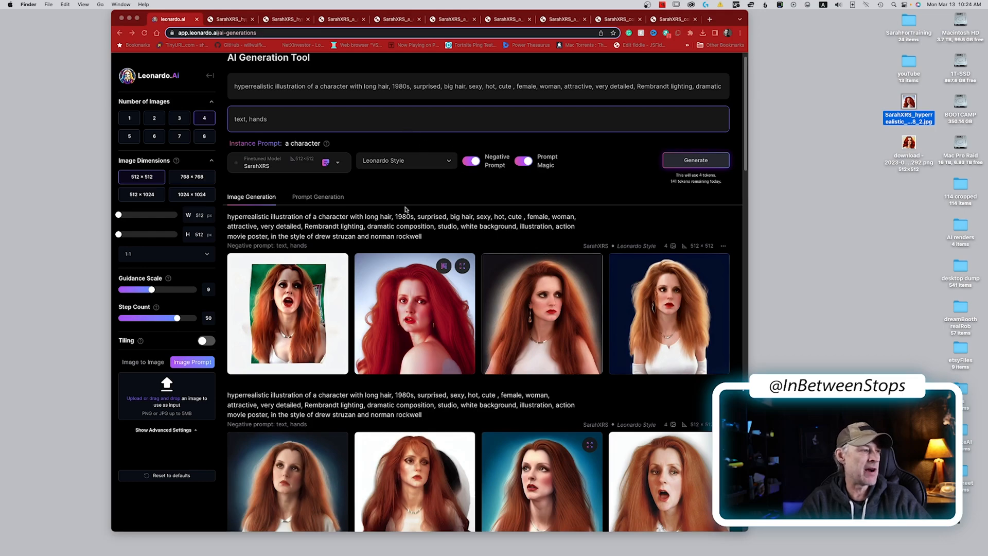
Open the AI Canvas, load the saved portrait onto it, and position it for extending below its lower edge.
click(209, 76)
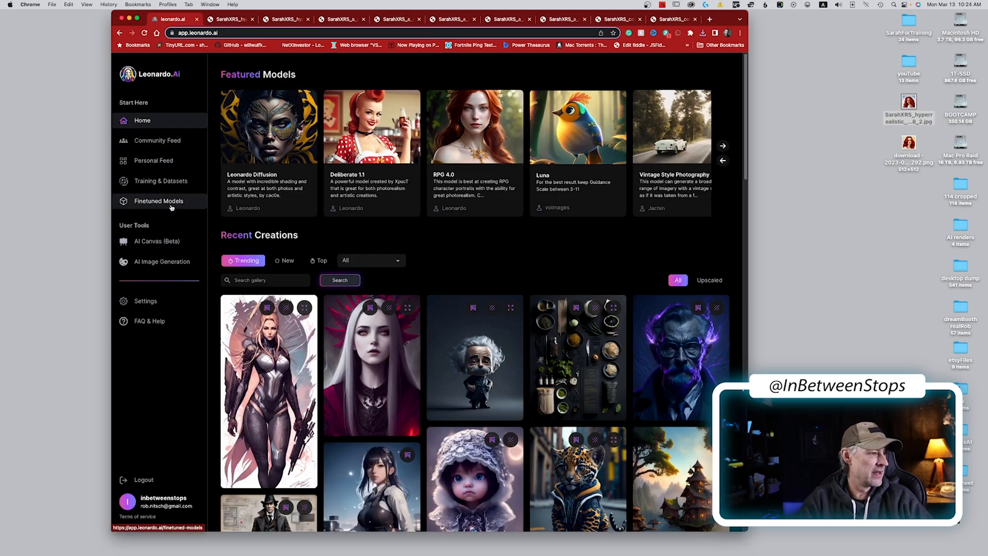
click(169, 245)
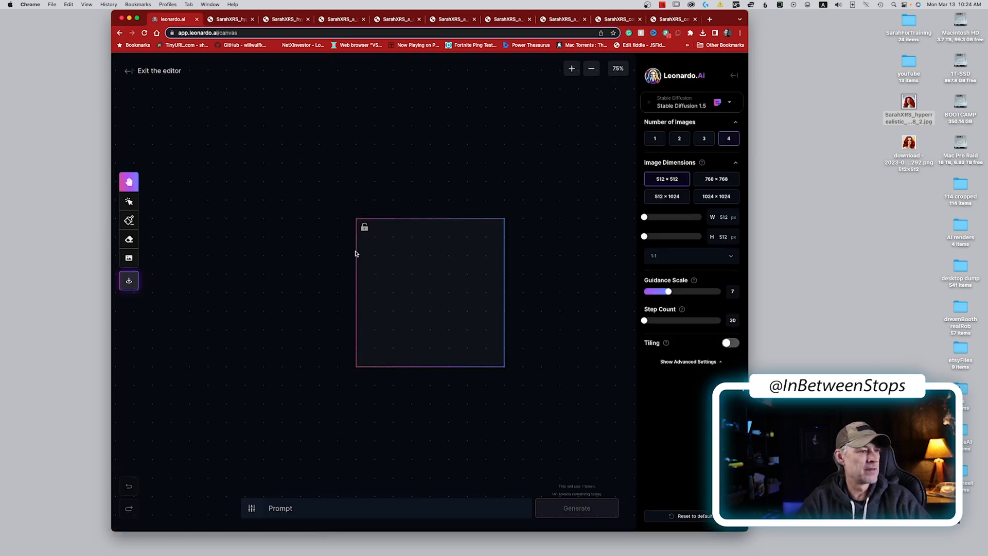
click(129, 260)
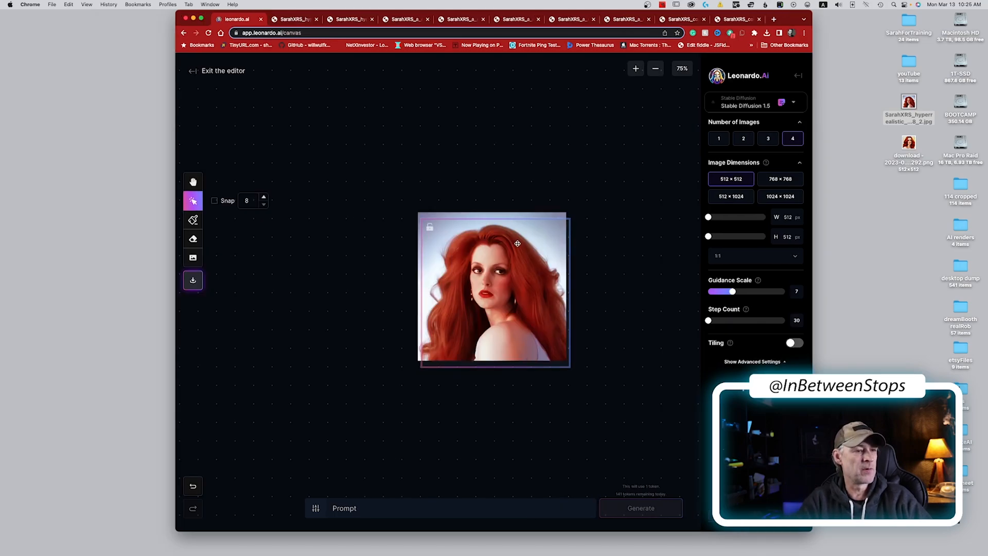
drag(515, 239, 514, 236)
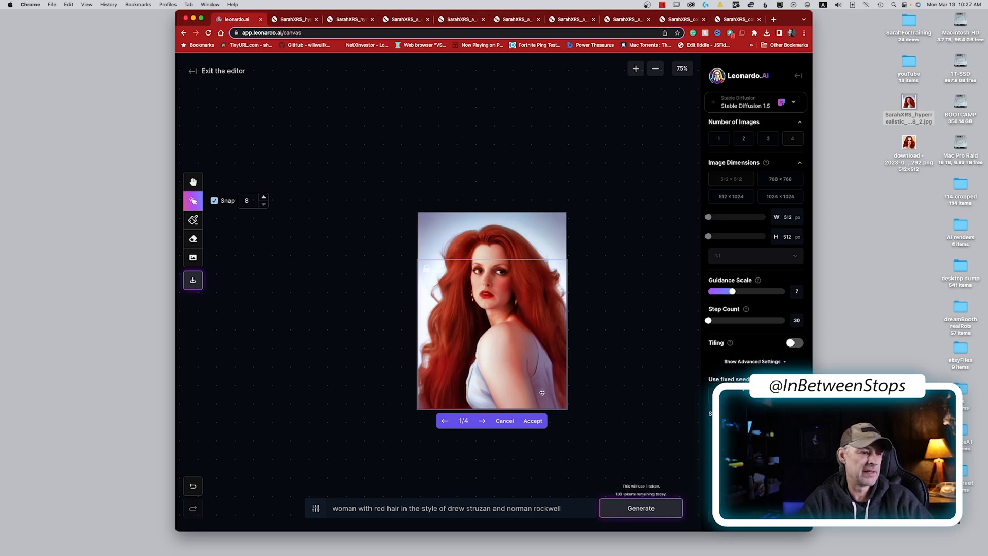
Compare the four outpainted variations of the portrait's lower body and accept the first one.
click(484, 421)
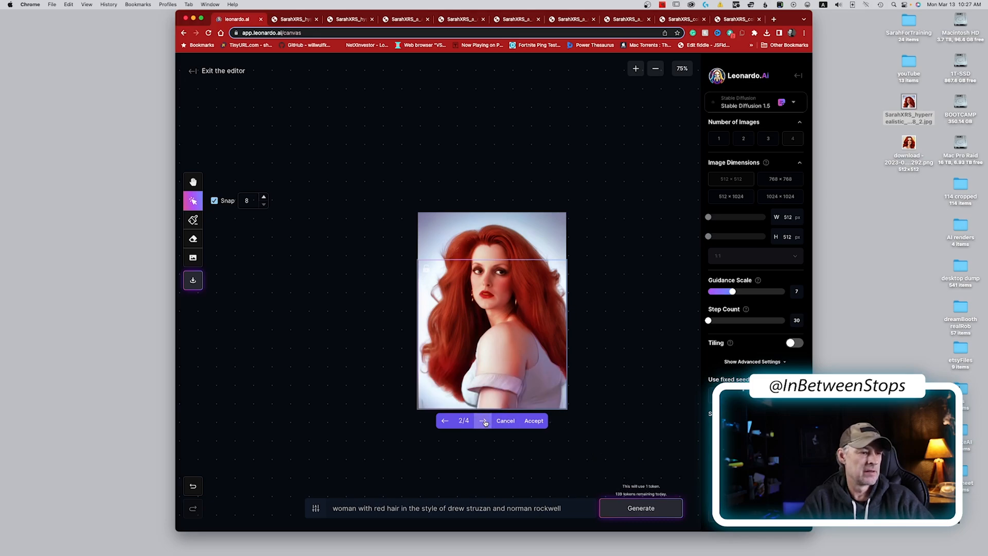
click(485, 422)
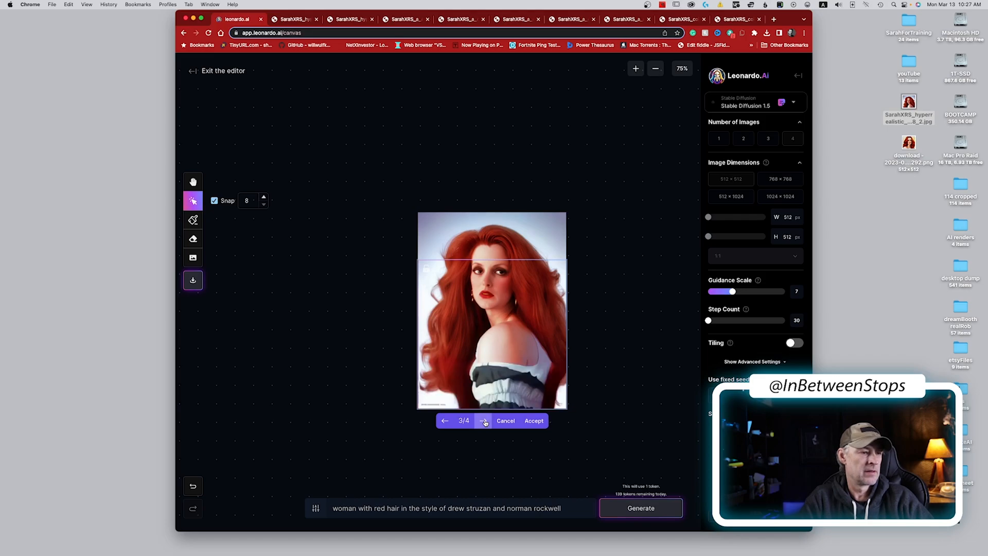
click(485, 422)
click(485, 423)
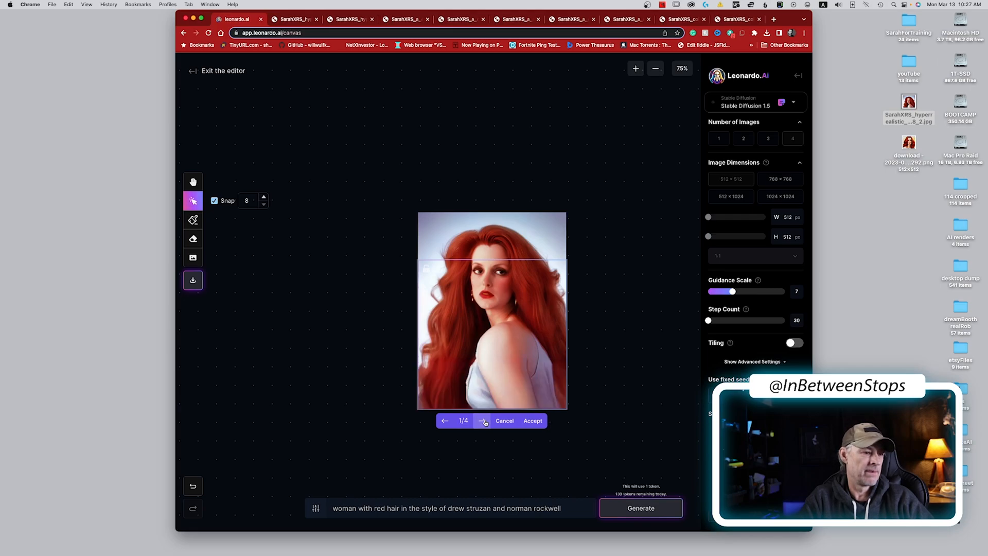
click(540, 421)
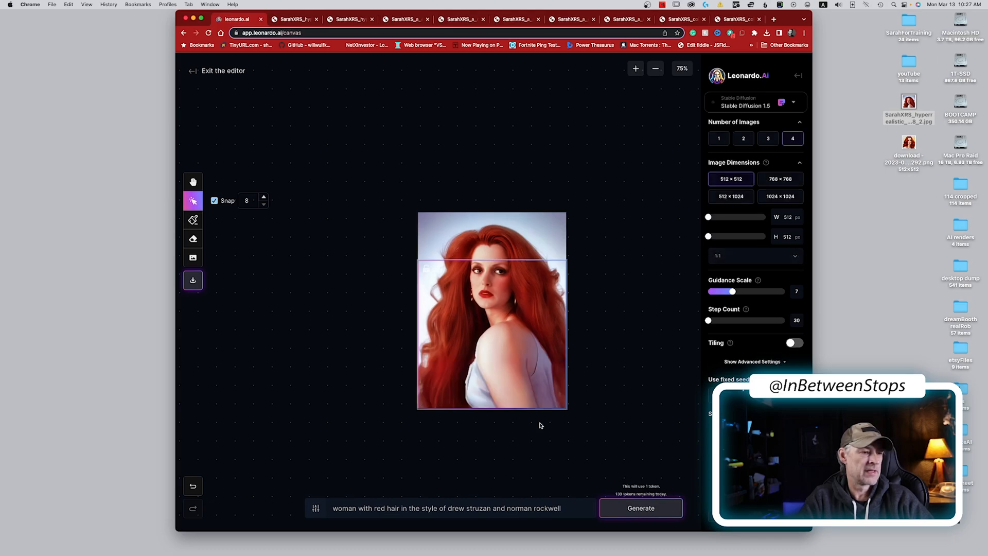
Outpaint the hair and background beyond the portrait's lower right edge, compare the four variations, and accept the first one.
drag(518, 319, 549, 321)
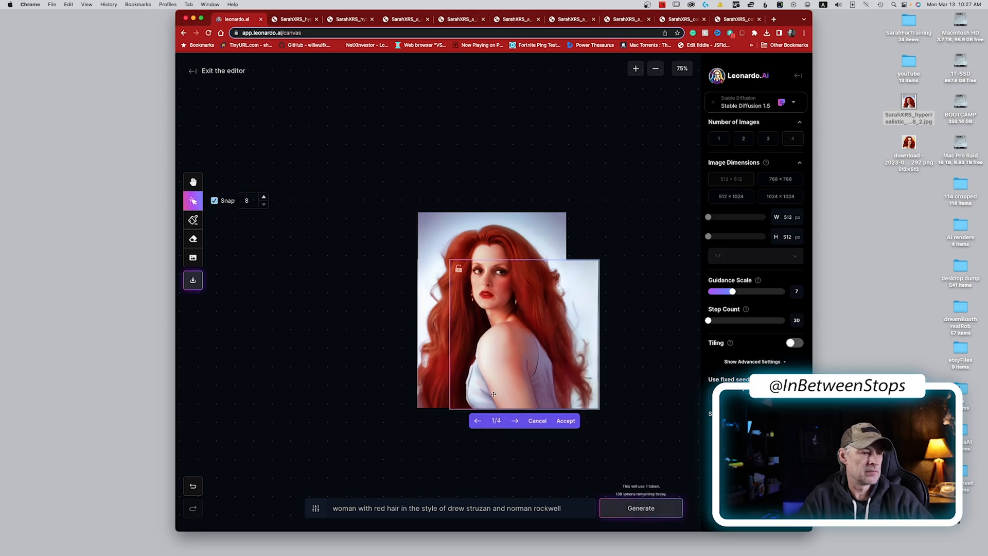
mouse_move(494, 367)
mouse_down()
mouse_move(474, 364)
mouse_move(549, 365)
mouse_move(512, 368)
mouse_up()
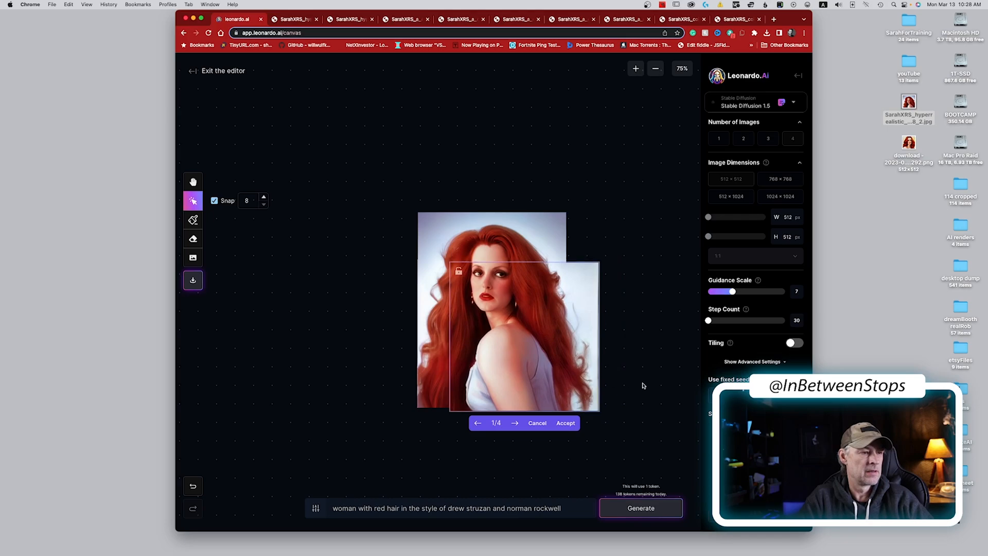
click(514, 423)
click(515, 423)
click(515, 423)
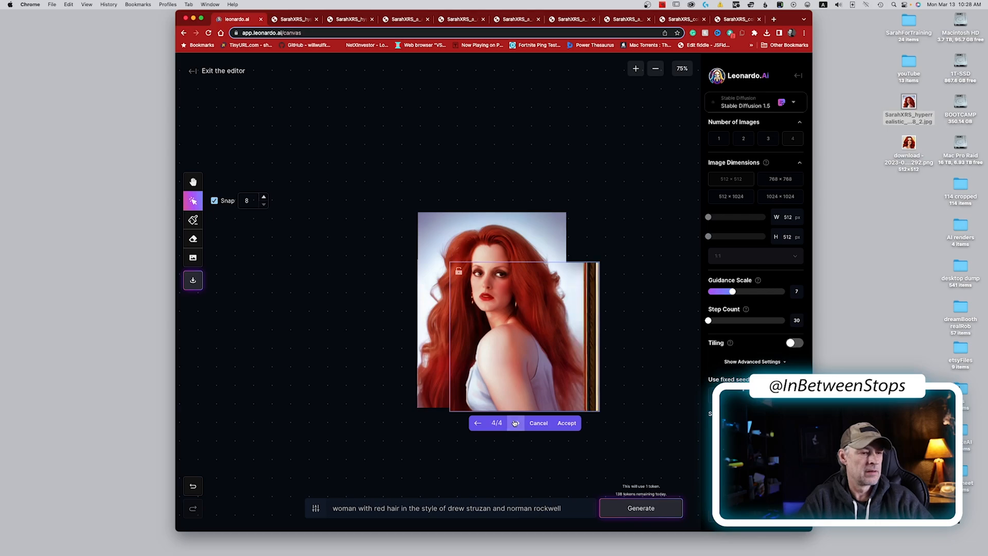
click(515, 423)
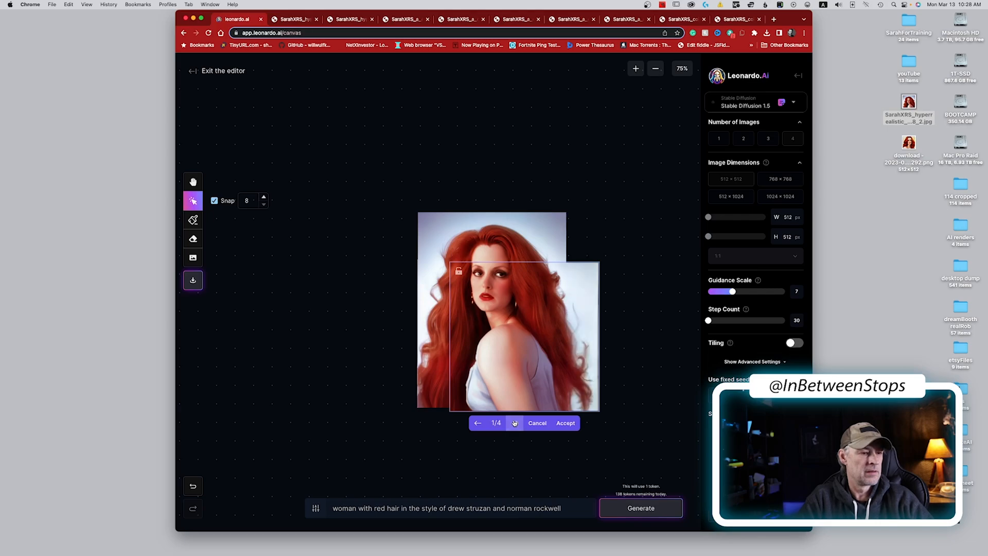
click(515, 423)
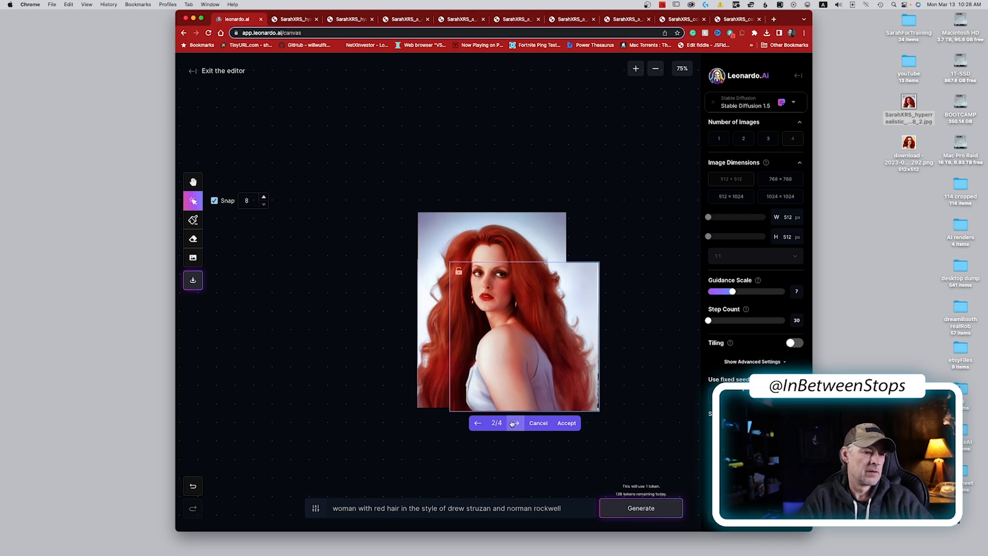
click(479, 423)
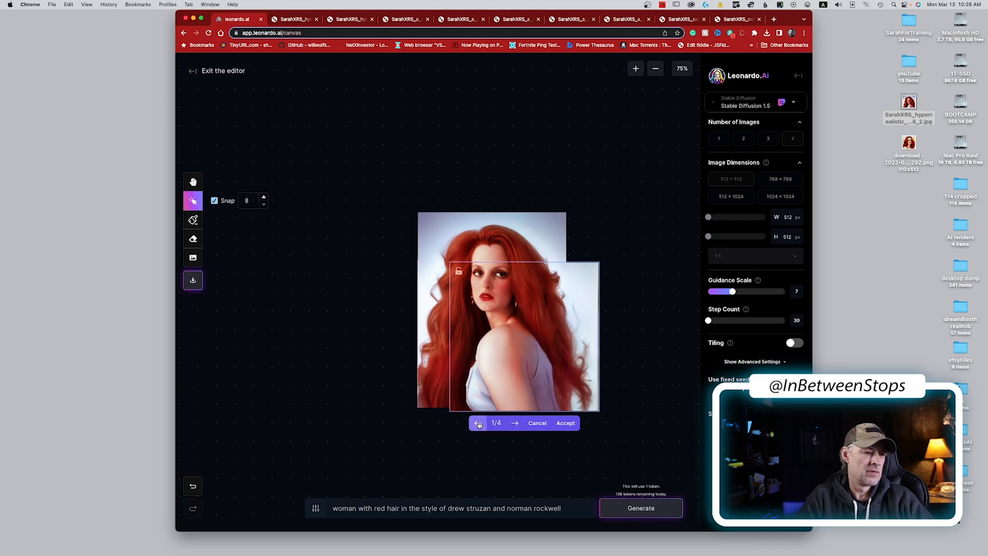
click(566, 423)
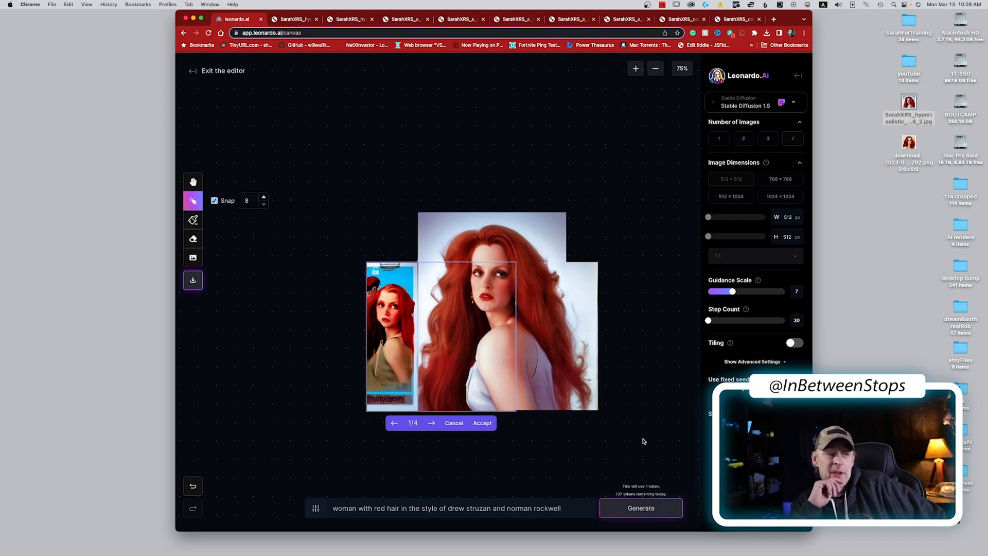
Outpaint the portrait's lower left edge with the prompt "red hair in the style of drew struzan and norman rockwell" and accept a variation.
click(431, 423)
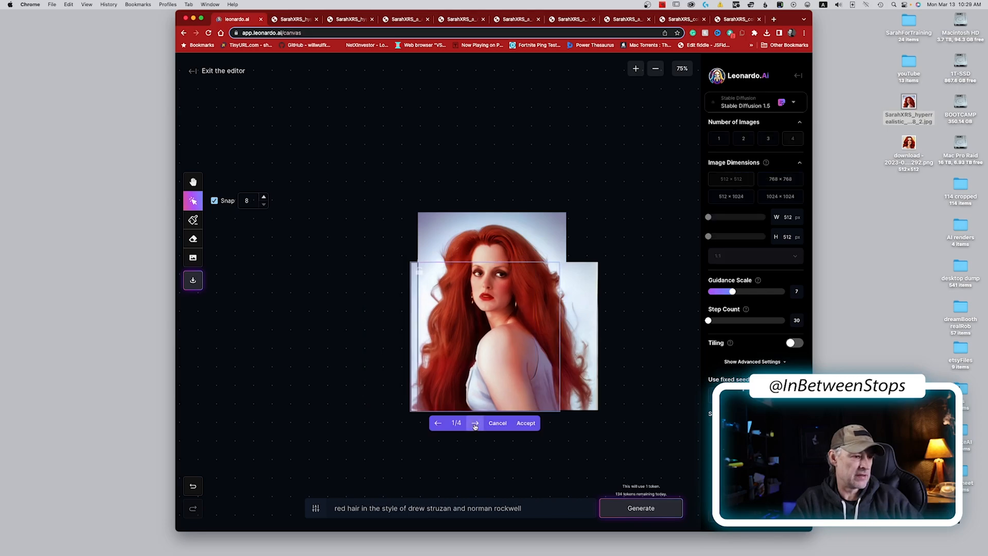
click(476, 425)
click(476, 424)
click(476, 425)
click(476, 424)
click(526, 423)
Move the generation frame off the portrait and back over its lower part, and examine the seams between the outpainted pieces.
drag(527, 368, 338, 314)
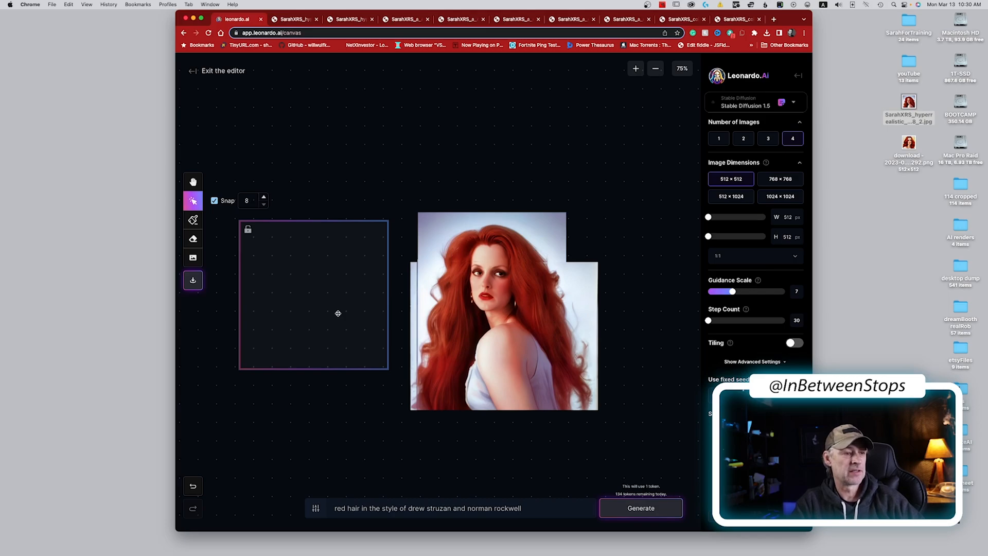
drag(338, 313, 525, 379)
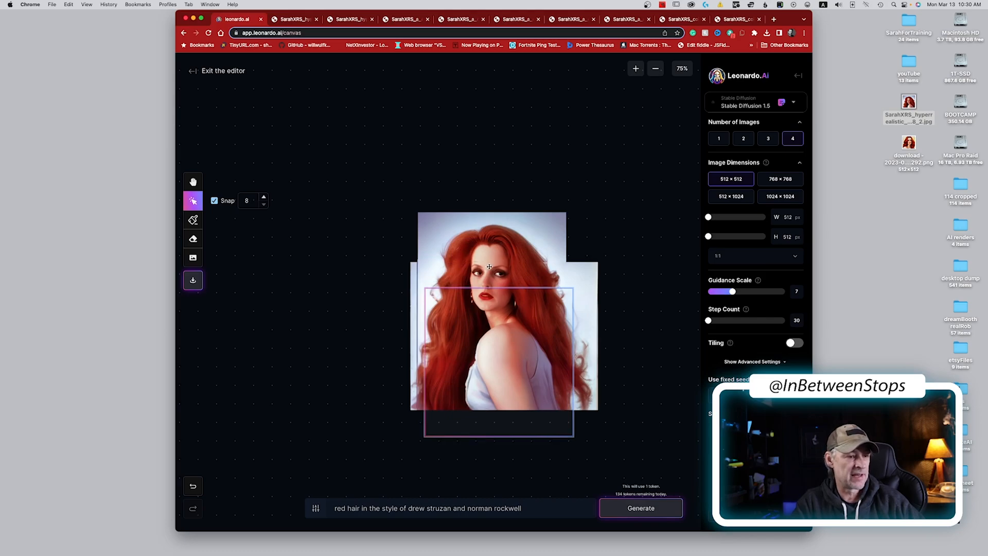
scroll(493, 268, up, 5)
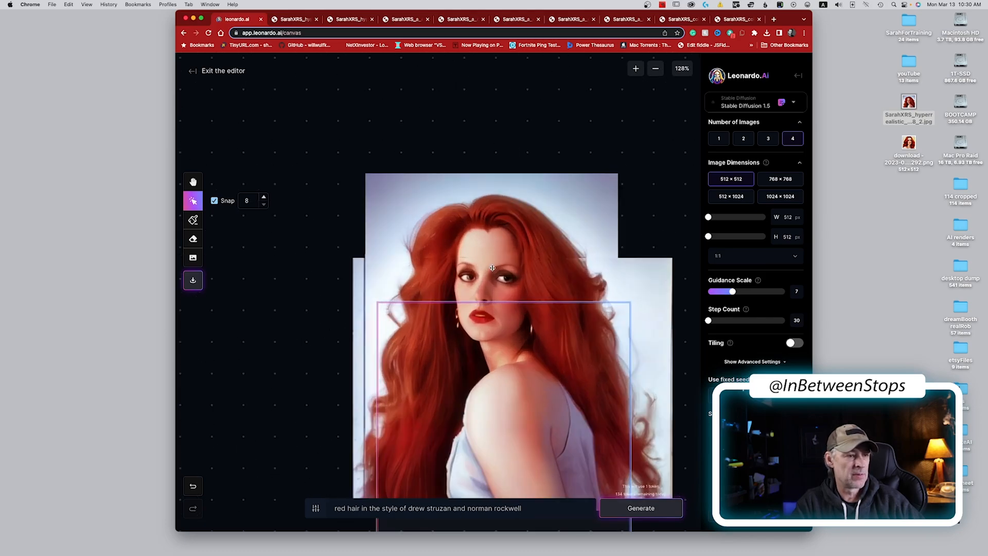
scroll(493, 267, up, 2)
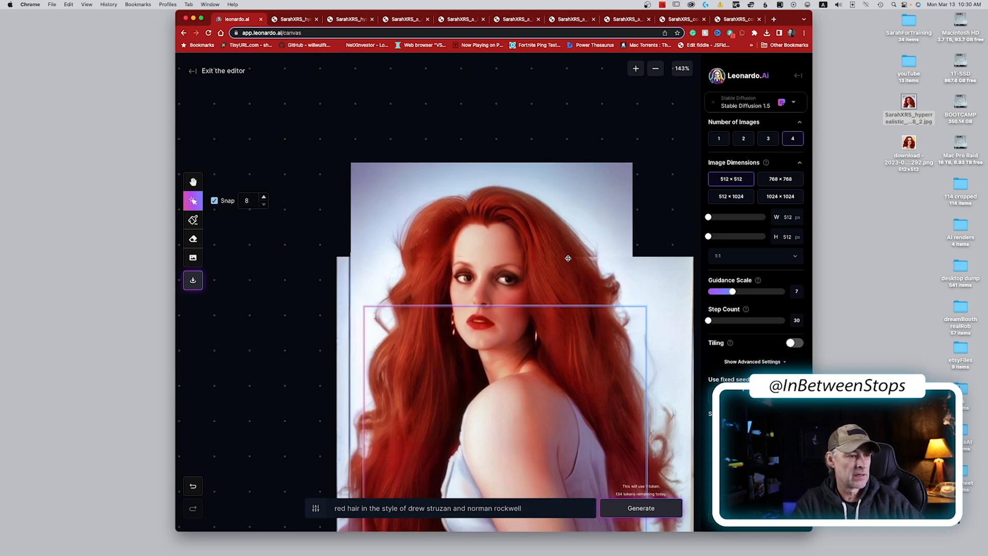
Pull the overlapping outpainted pieces away from the original portrait and move the generation frame aside to expose the separate layers.
drag(556, 267, 560, 311)
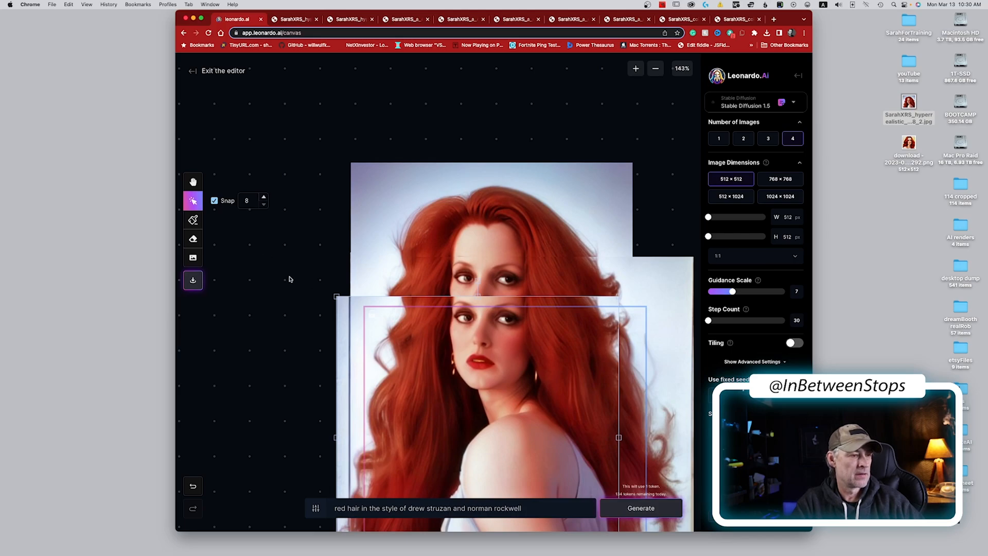
scroll(288, 279, down, 5)
drag(368, 326, 551, 317)
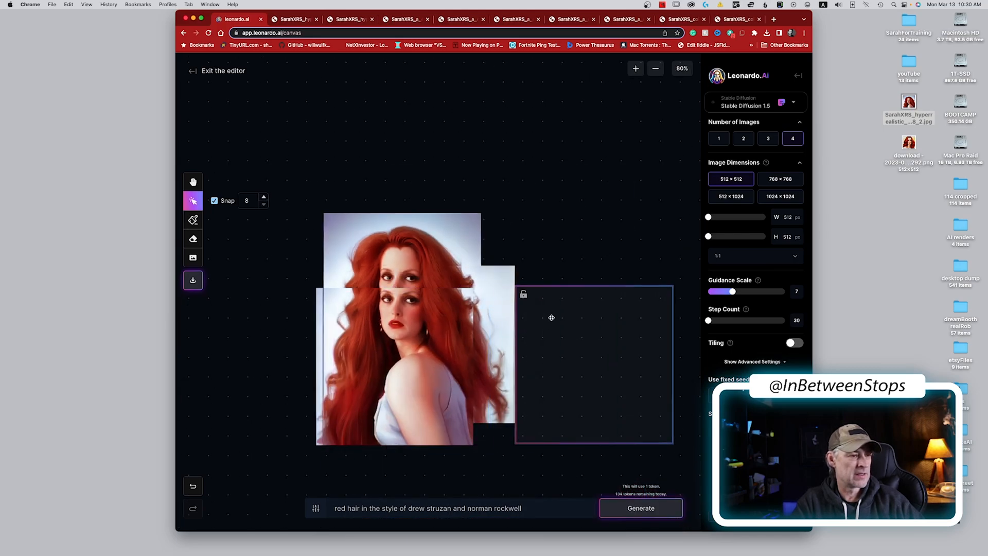
drag(412, 351, 658, 312)
drag(403, 355, 399, 376)
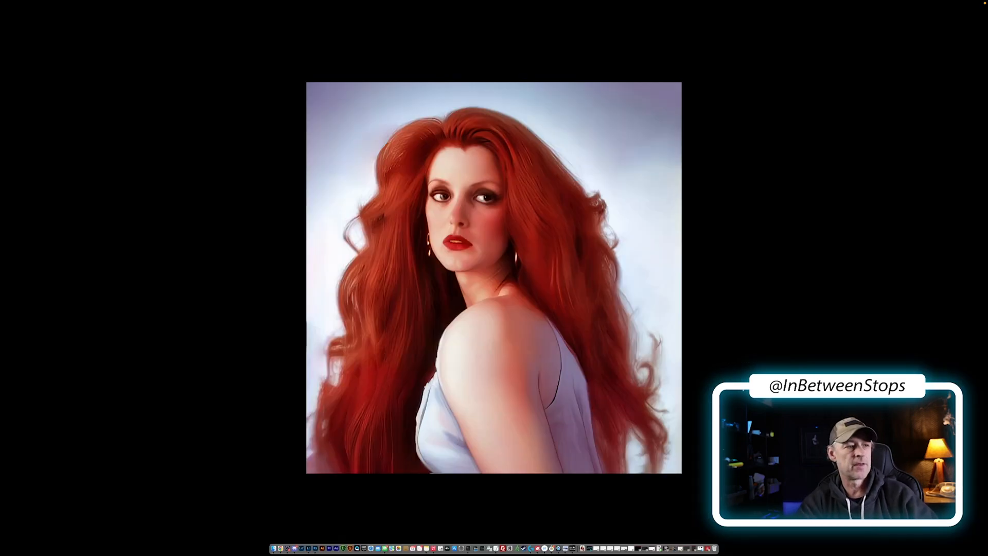